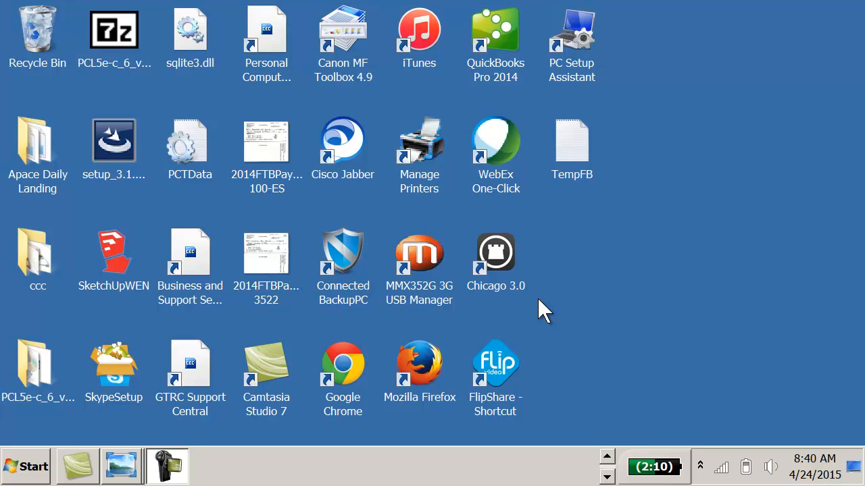
Switch to Internet Explorer with the MLSListings Matrix residential search form.
left_click(607, 457)
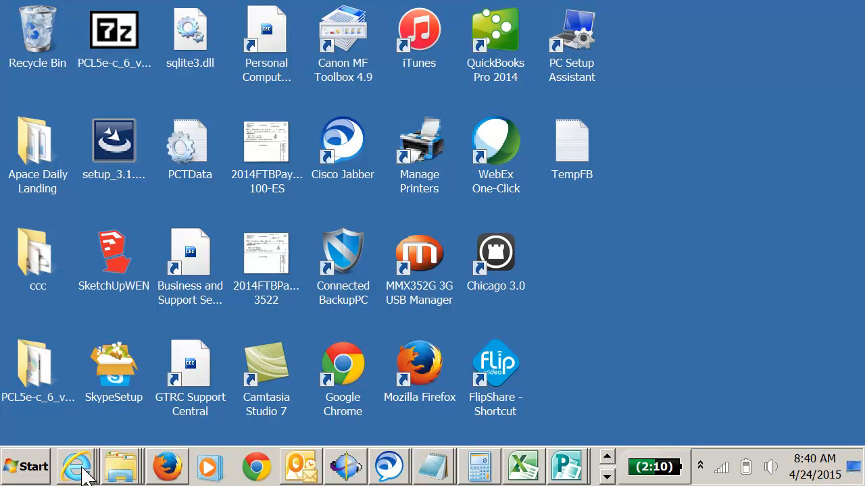
left_click(103, 365)
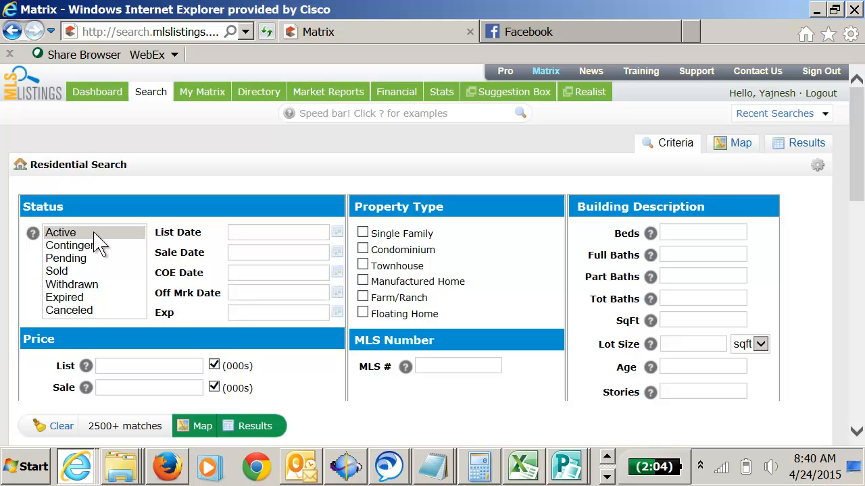
Set the status criteria to Active, Contingent, Pending and Sold, and the property types to Single Family, Condominium and Townhouse.
left_click_drag(116, 233, 122, 275)
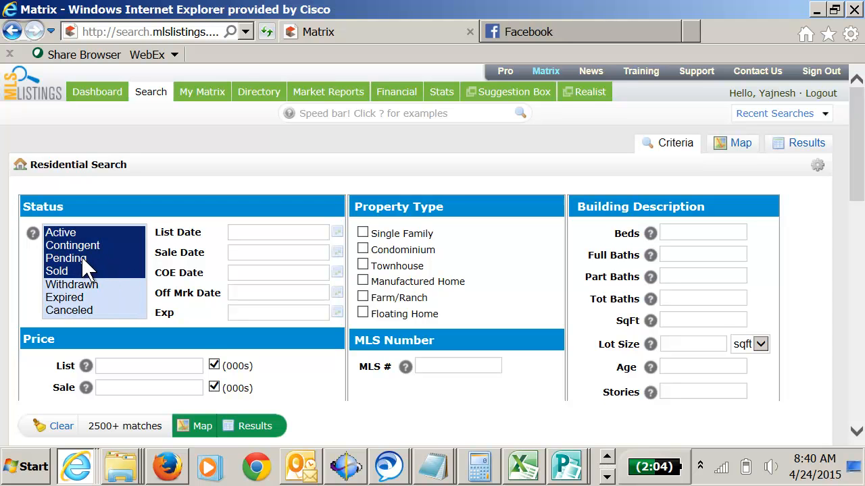
left_click(363, 234)
left_click(363, 250)
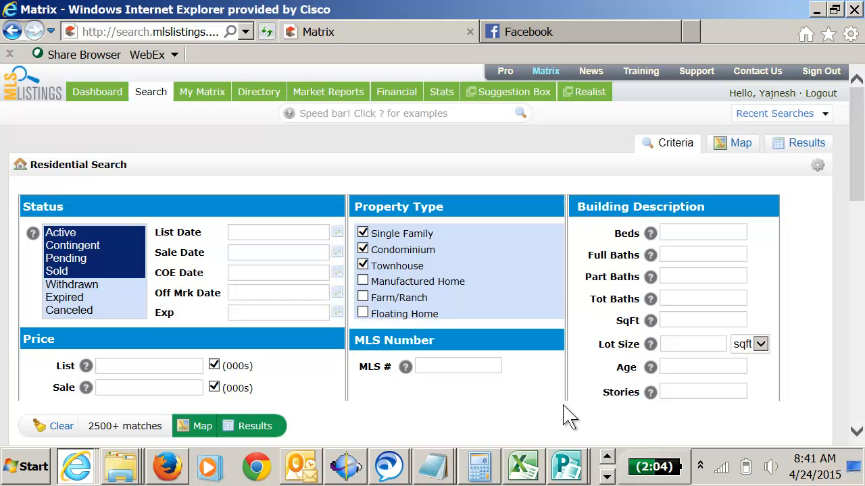
Set the Hot Sheet change date to 0-30 to cover the last 30 days.
scroll(567, 417, "down", 3)
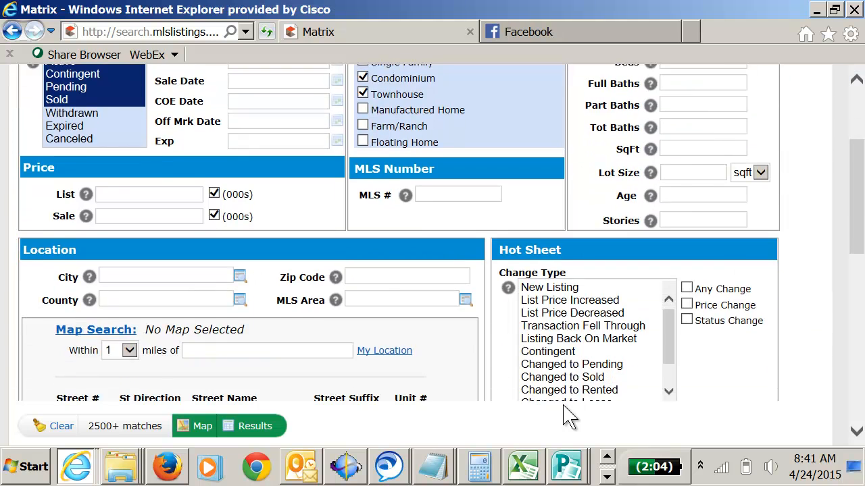
scroll(567, 416, "down", 2)
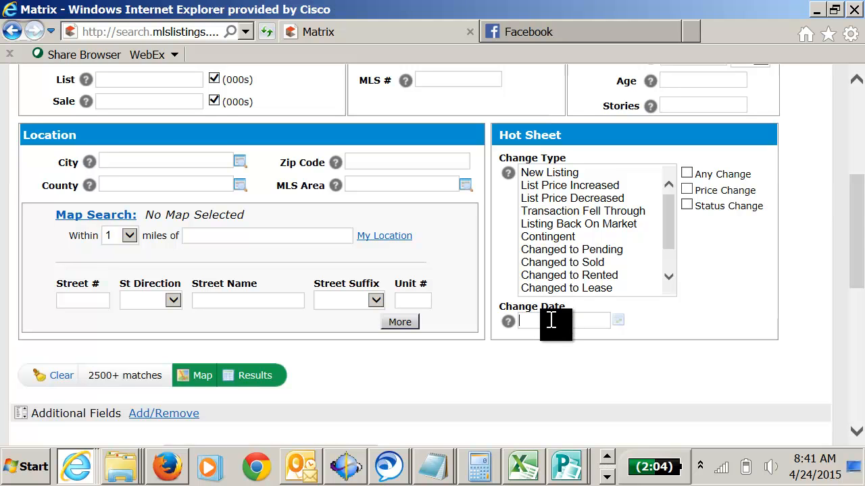
type("0-30")
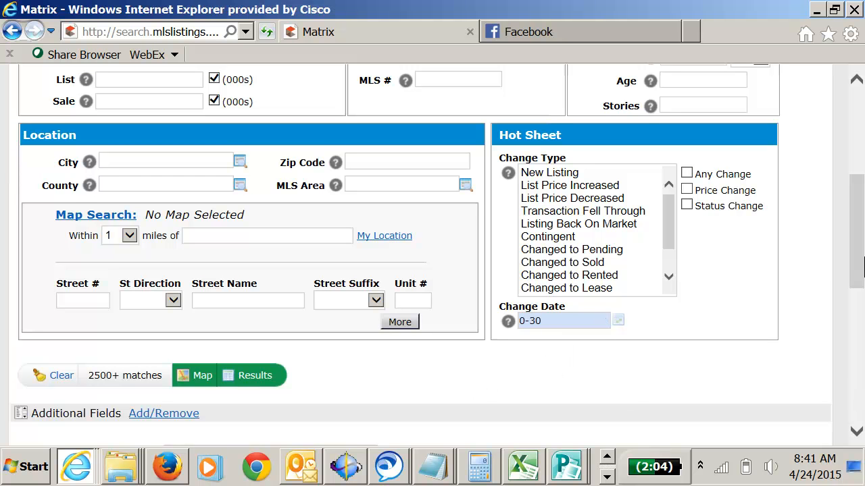
Show the matching listings on the map and zoom in on the San Jose clusters.
left_click_drag(857, 260, 856, 195)
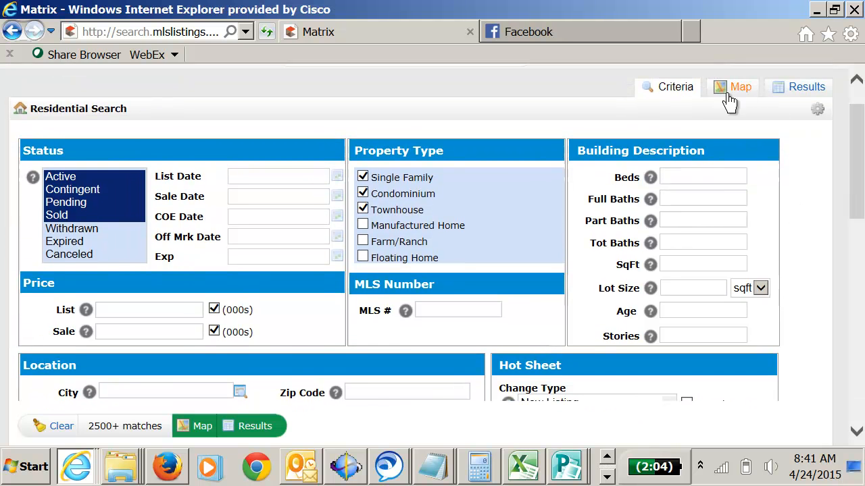
left_click_drag(858, 162, 857, 251)
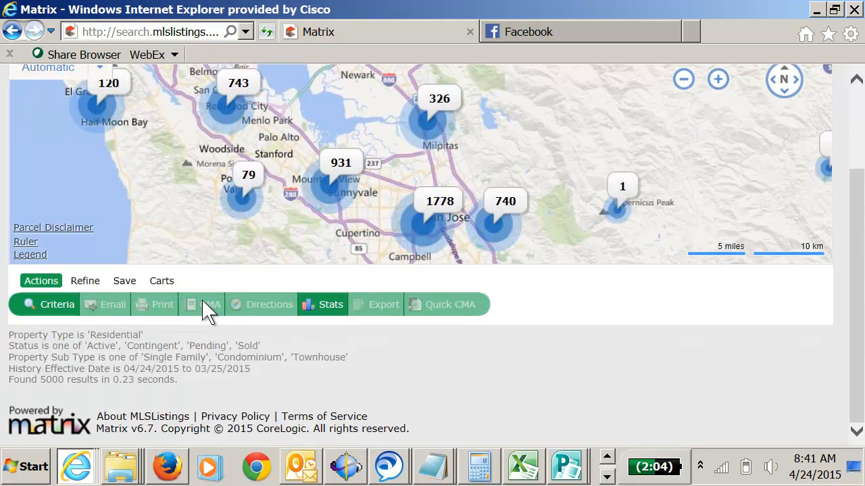
left_click_drag(856, 296, 858, 267)
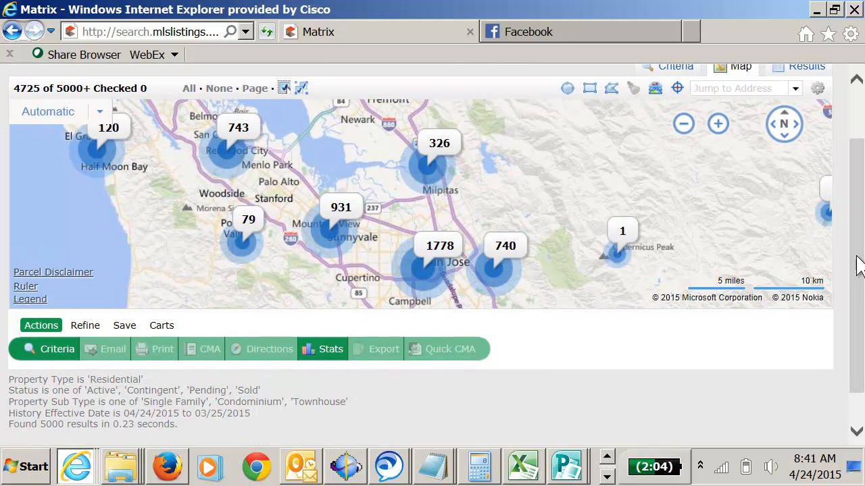
left_click(438, 252)
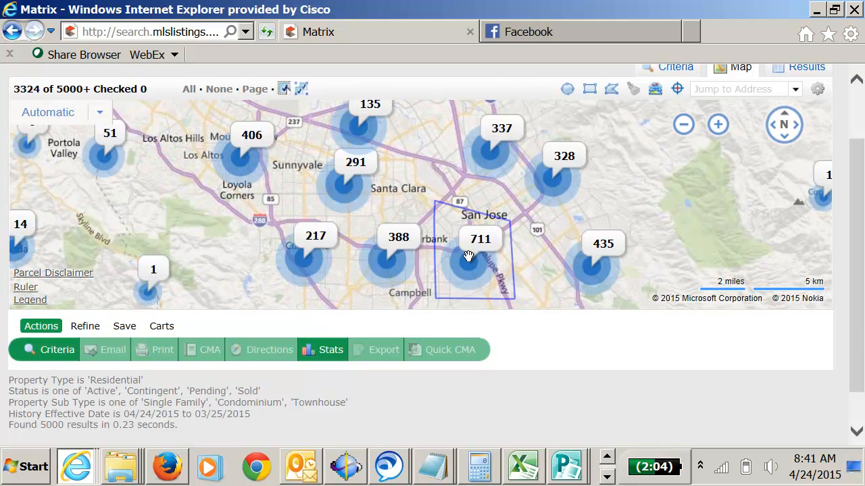
left_click(491, 247)
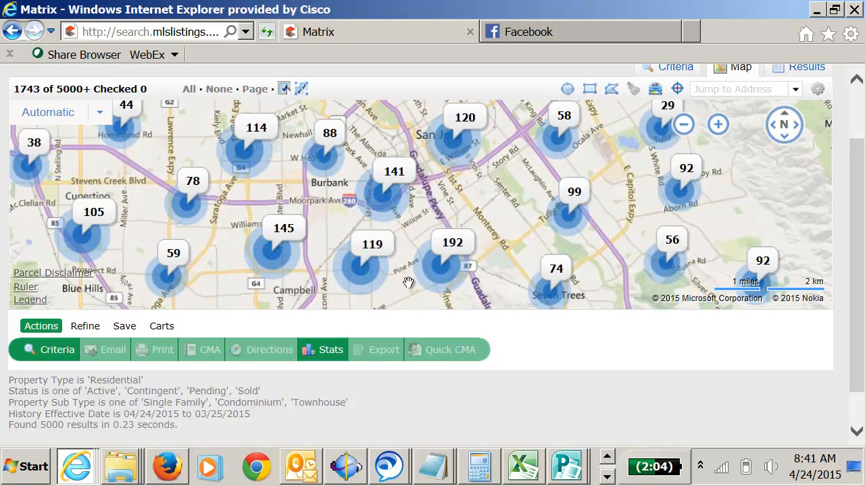
Bring the neighborhood between Union Avenue and Camden Avenue, south of Highway 85, into close view as individual listing markers.
left_click_drag(412, 282, 419, 156)
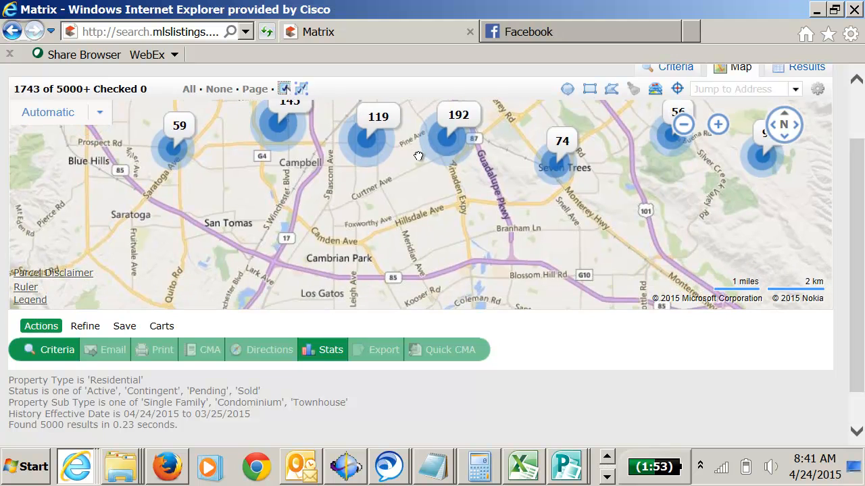
left_click_drag(395, 295, 351, 215)
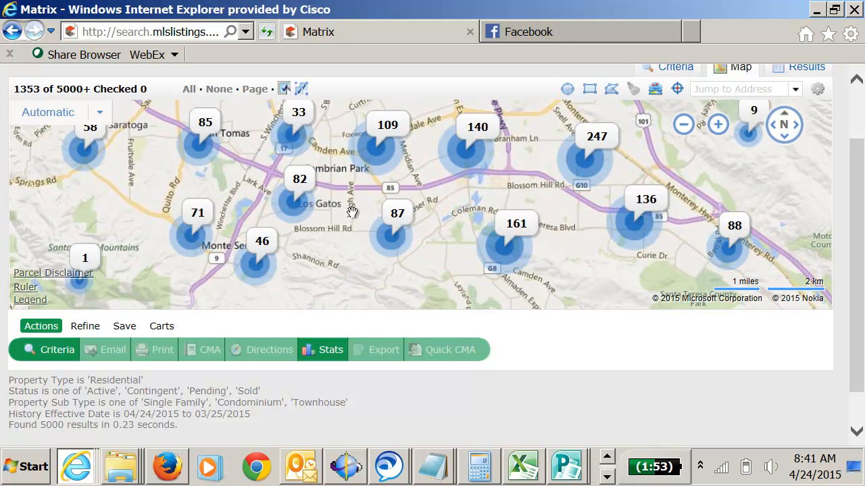
scroll(354, 200, "up", 1)
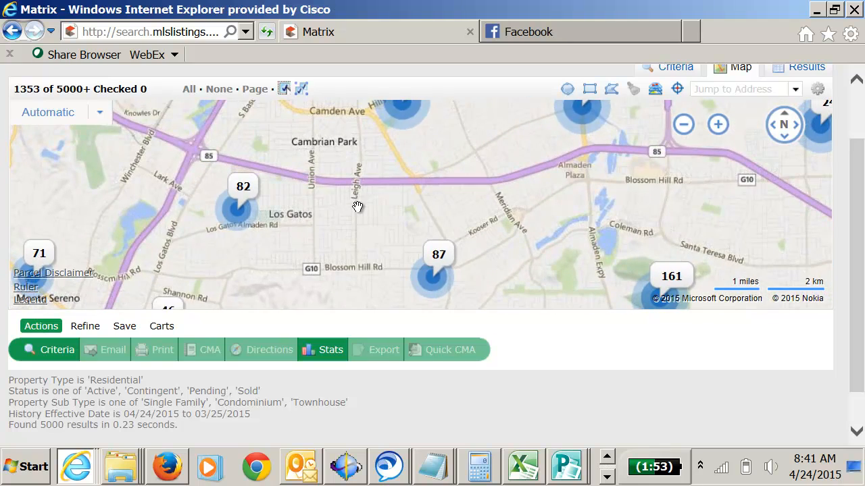
scroll(332, 220, "up", 1)
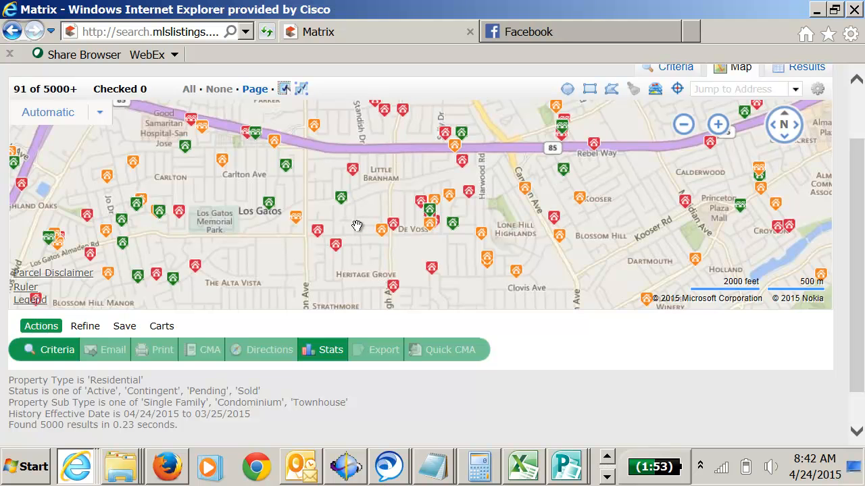
scroll(356, 225, "up", 1)
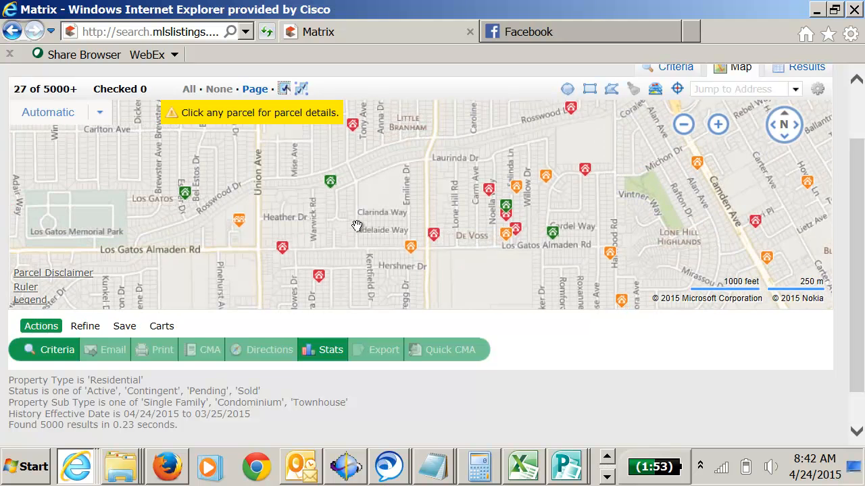
left_click_drag(357, 227, 350, 279)
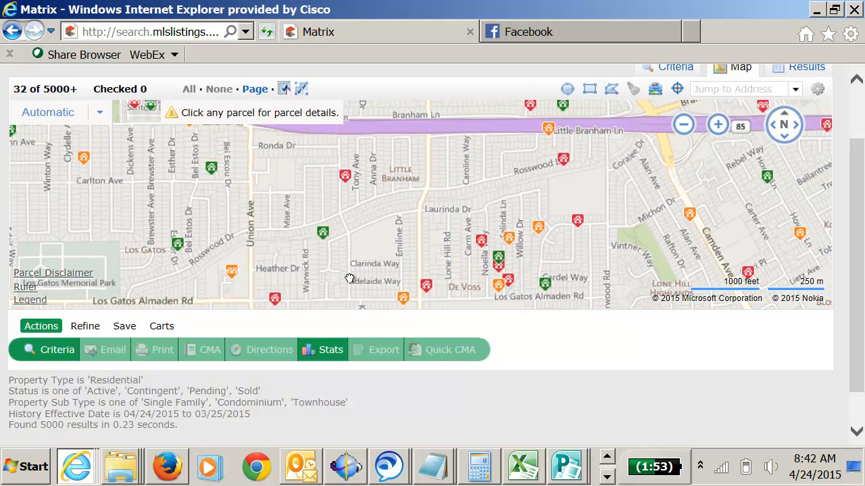
View the parcel details of a lot near Clarinda Way and the price summaries of nearby listings.
left_click(347, 275)
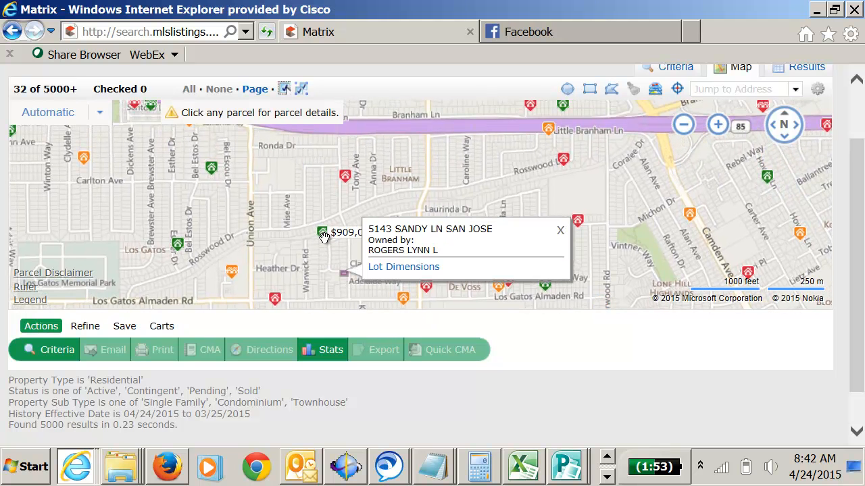
mouse_move(346, 176)
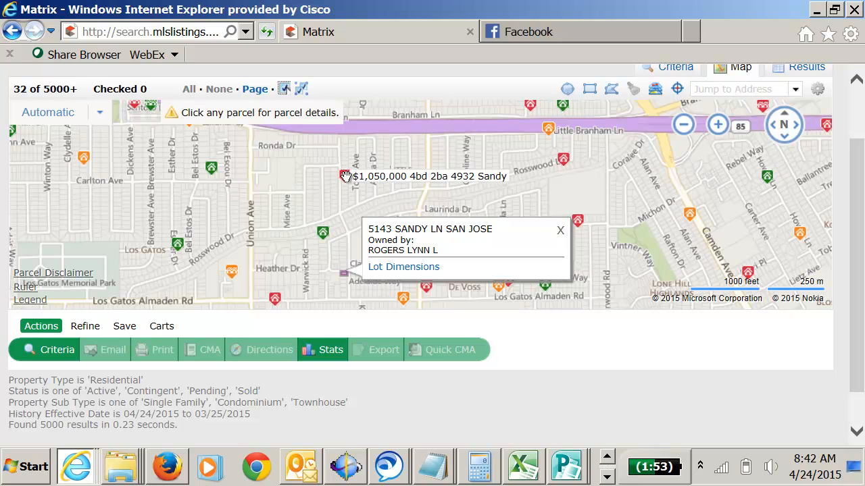
mouse_move(562, 161)
mouse_move(546, 132)
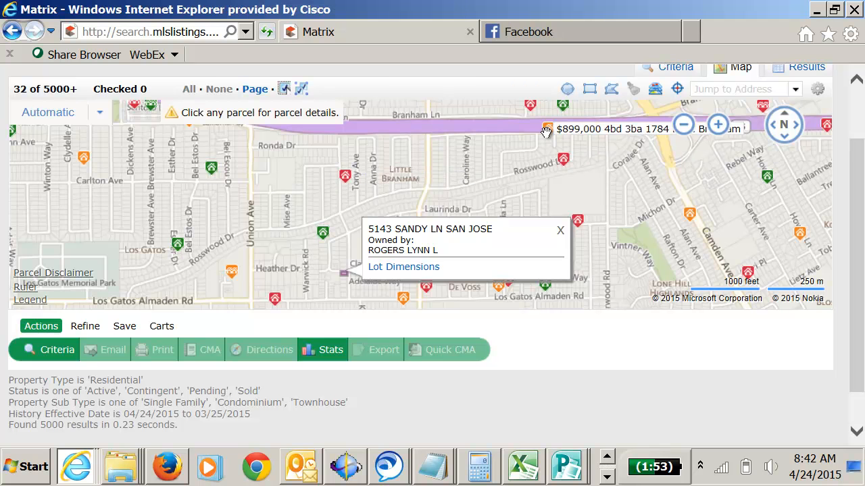
left_click(560, 231)
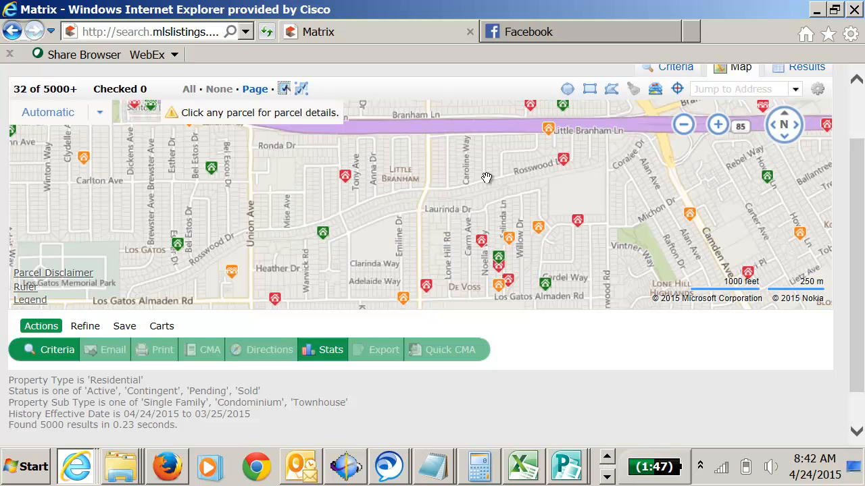
Draw a rectangular search area from Union Avenue to just past Camden Avenue, between Highway 85 and Los Gatos Almaden Road.
left_click(591, 95)
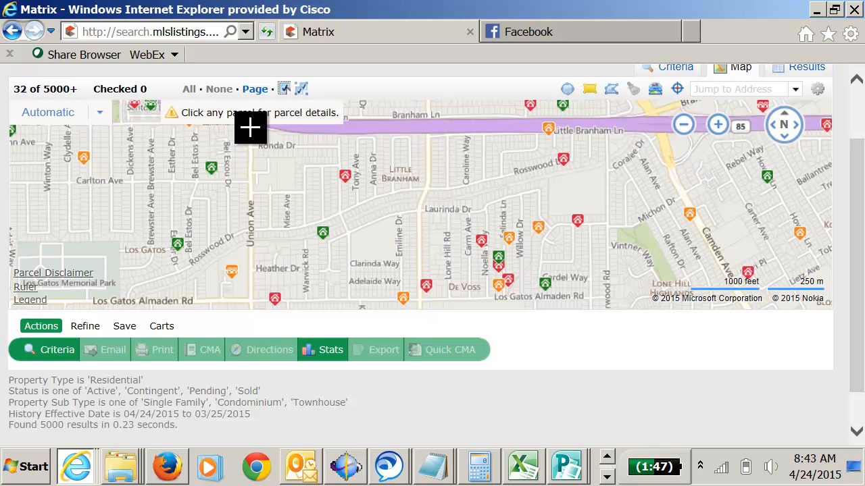
mouse_move(252, 137)
left_mouse_down()
mouse_move(254, 300)
mouse_move(324, 301)
mouse_move(464, 274)
mouse_move(701, 277)
left_mouse_up()
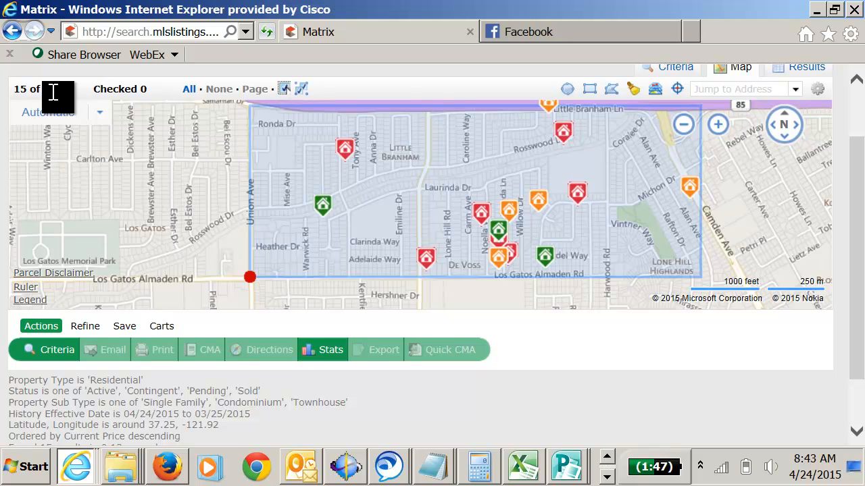
Open the orange Camden Avenue listing at the search area's eastern edge and read its full details.
mouse_move(685, 193)
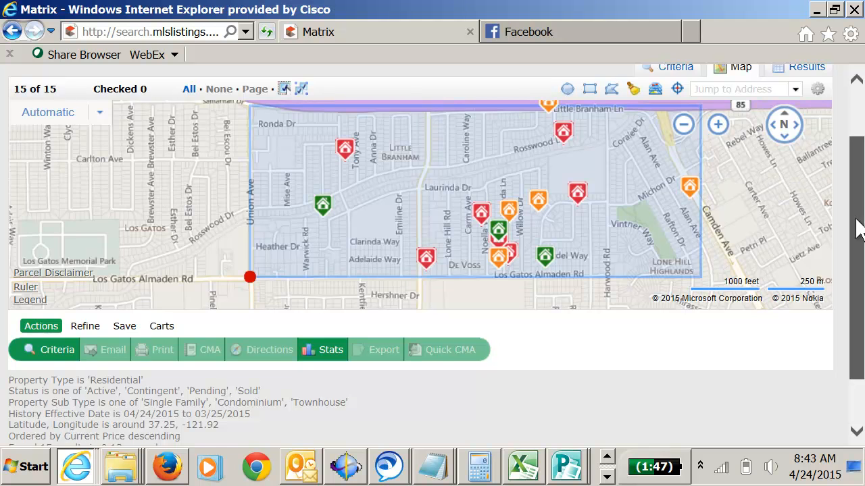
scroll(857, 223, "up", 1)
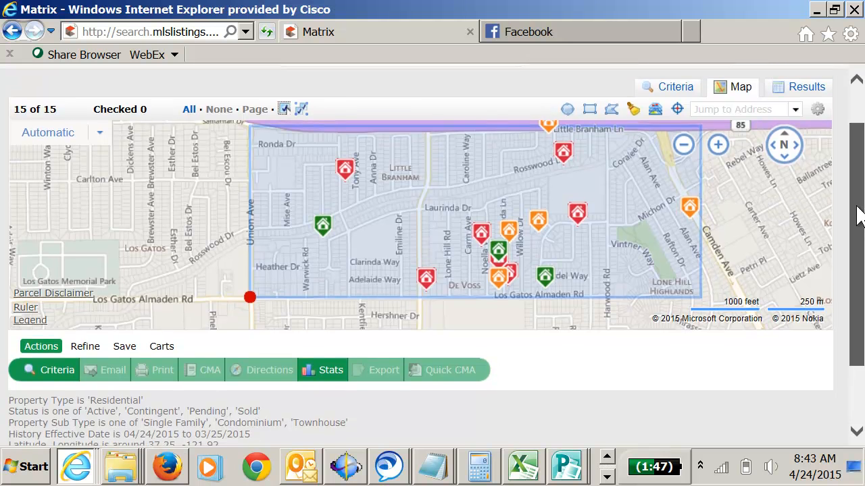
left_click(688, 210)
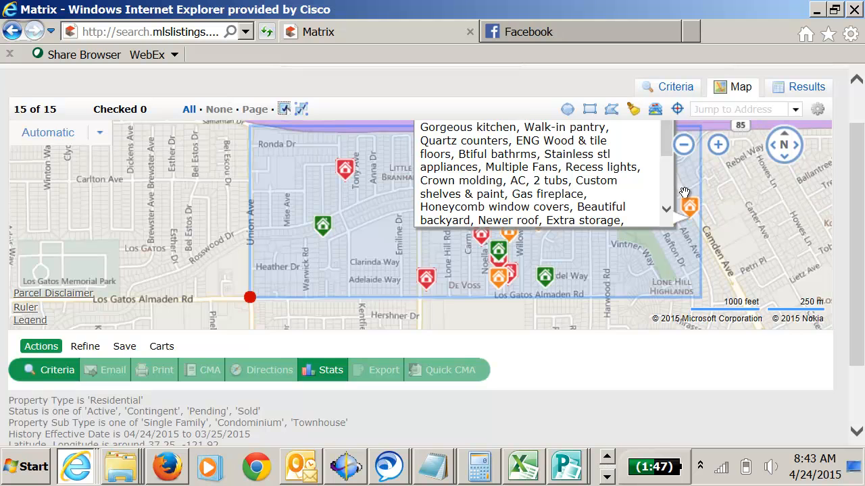
scroll(859, 223, "up", 1)
mouse_move(679, 258)
mouse_move(664, 193)
left_mouse_down()
mouse_move(667, 223)
mouse_move(666, 177)
left_mouse_up()
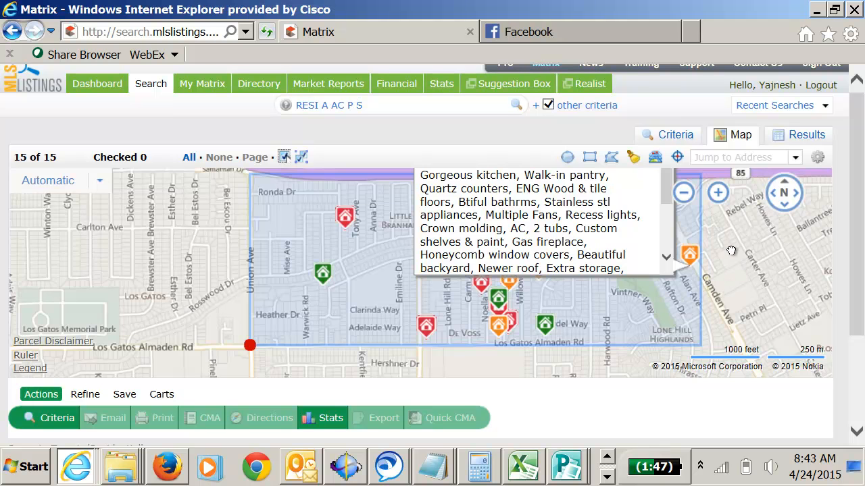
left_click_drag(731, 251, 741, 316)
left_click(698, 324)
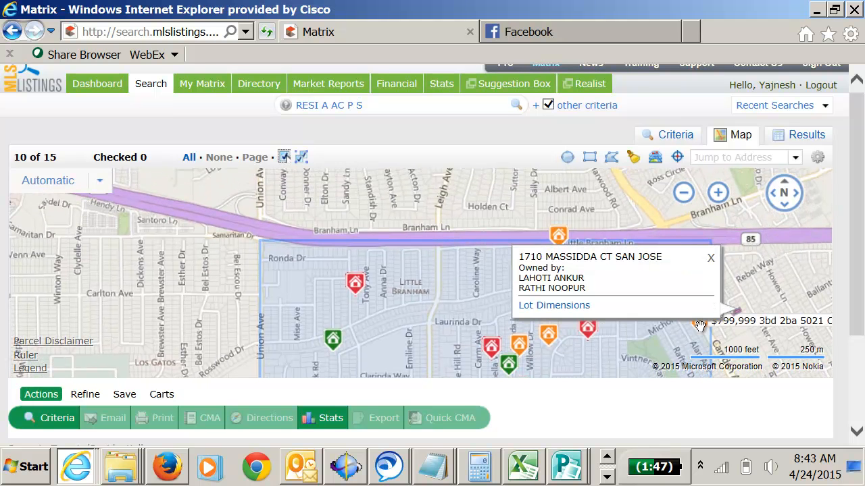
left_click(710, 258)
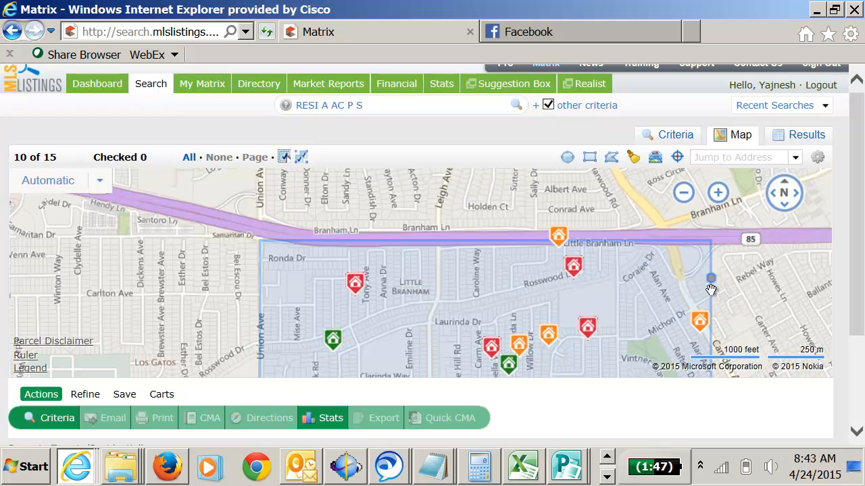
left_click(697, 321)
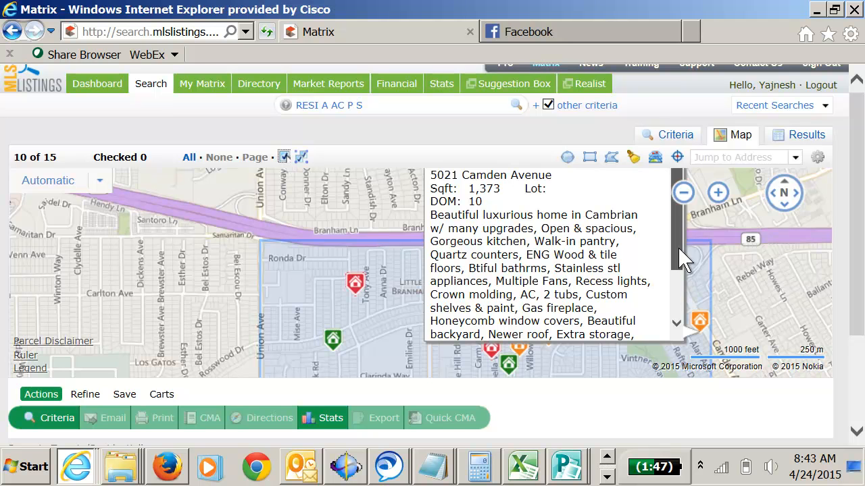
left_click(750, 287)
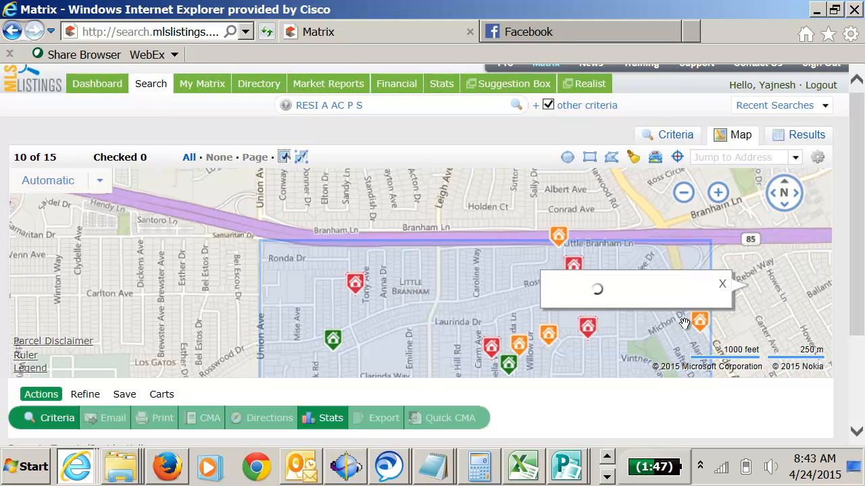
Open the red Rosswood Drive listing just south of Highway 85 and read its full details.
left_click(574, 266)
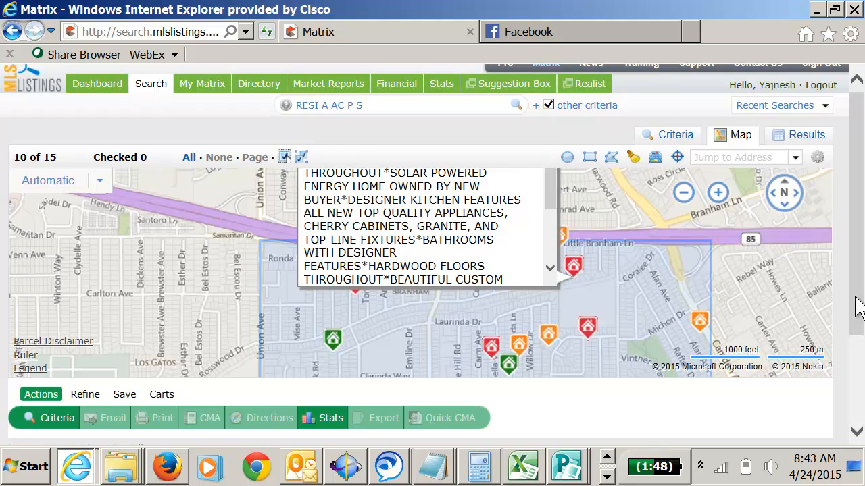
scroll(856, 304, "up", 1)
left_click_drag(757, 290, 760, 344)
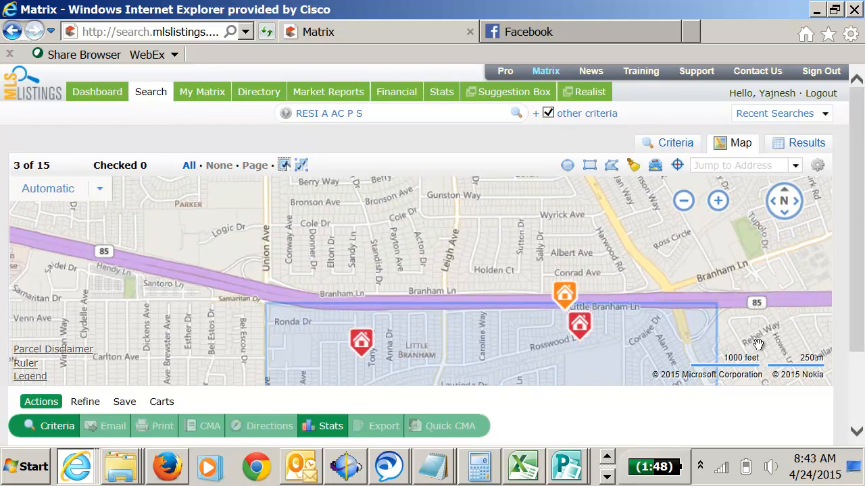
left_click(575, 345)
left_click(583, 321)
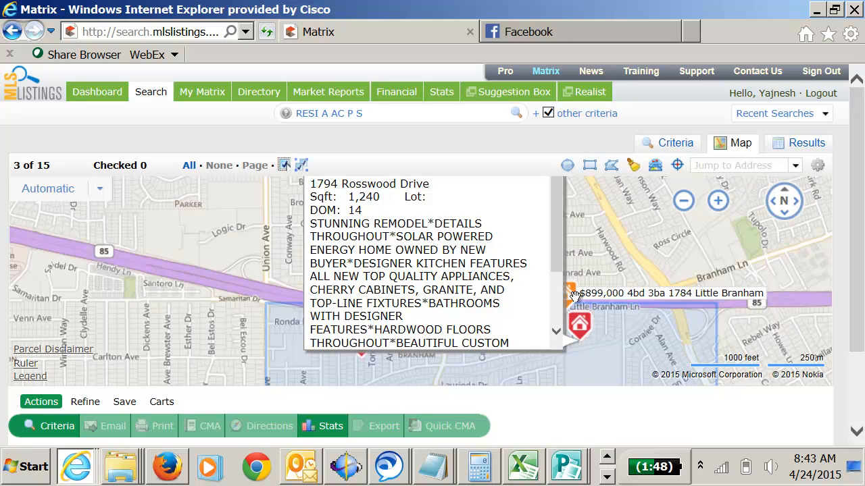
Open the Little Branham listing beside Highway 85 and the Sandy Lane listing near Ronda Drive to read their full details.
left_click(571, 296)
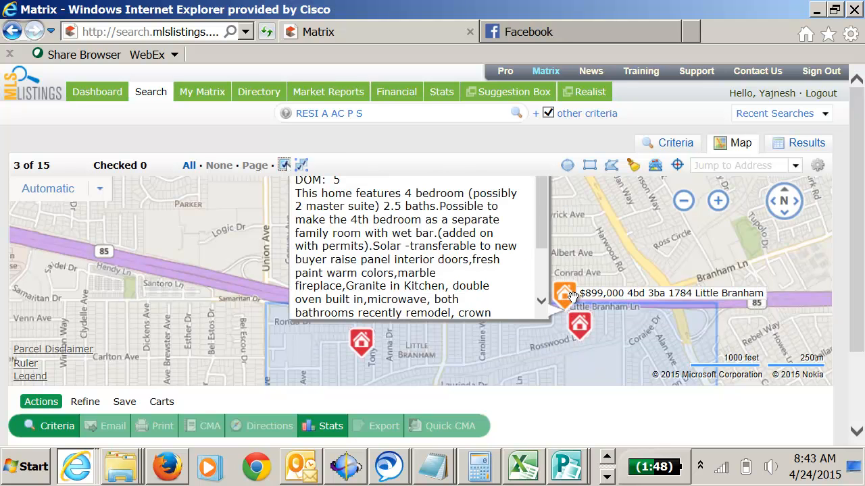
left_click(364, 343)
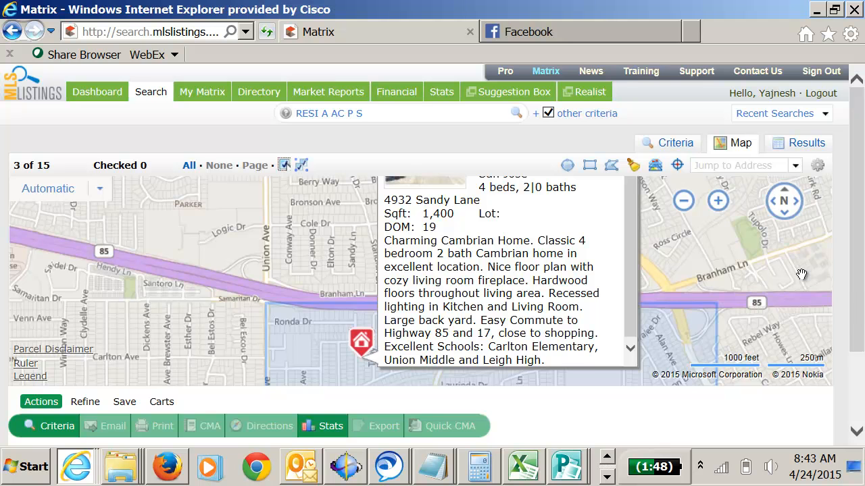
left_click(801, 275)
left_click_drag(858, 287, 857, 308)
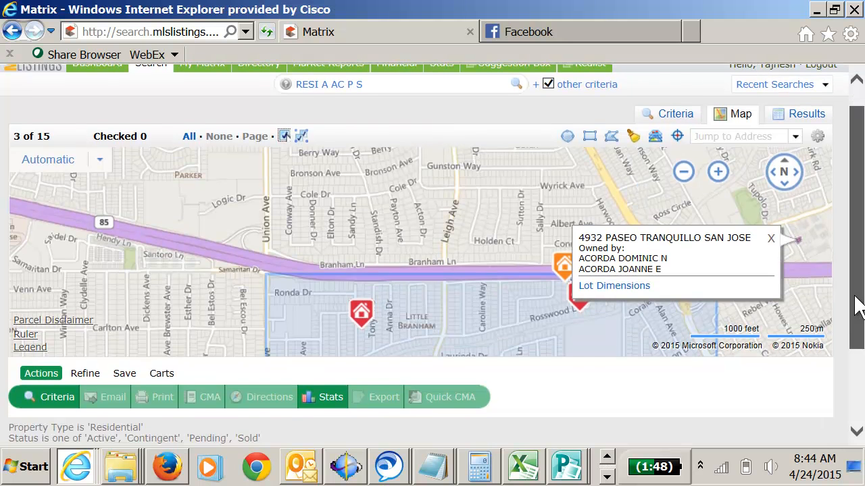
left_click(83, 157)
left_click(55, 148)
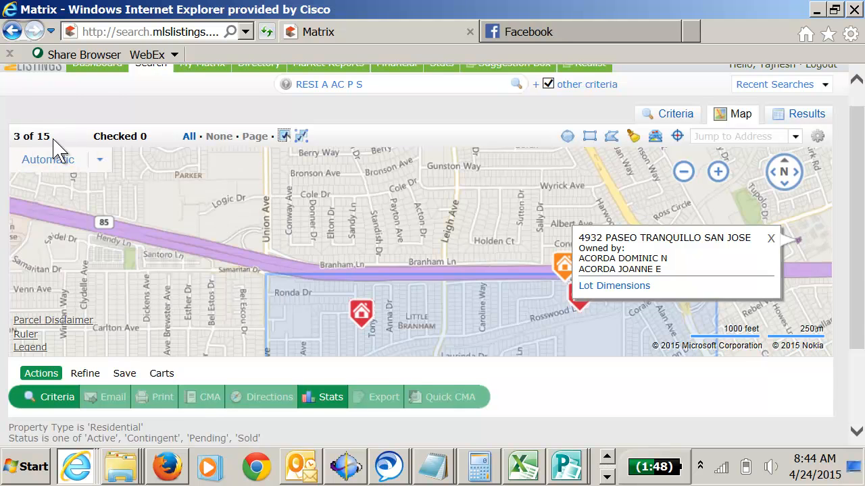
left_click(112, 160)
left_click_drag(858, 307, 858, 281)
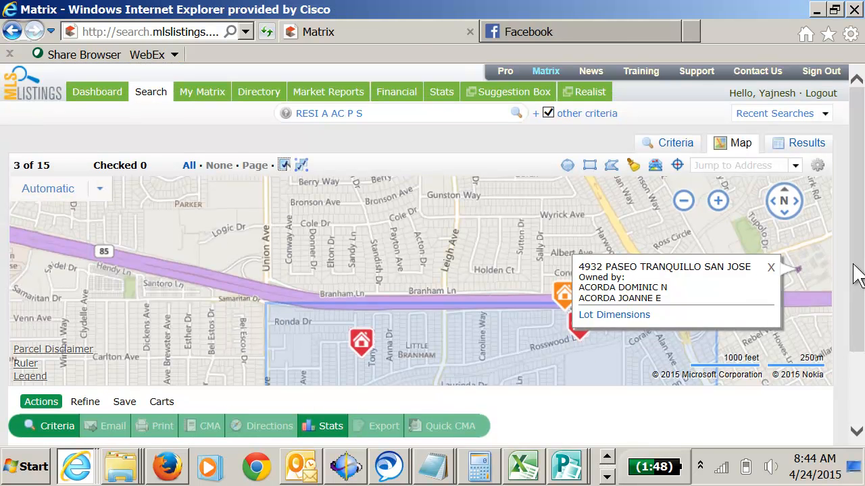
Check all the listings found in the drawn search area.
left_click(189, 167)
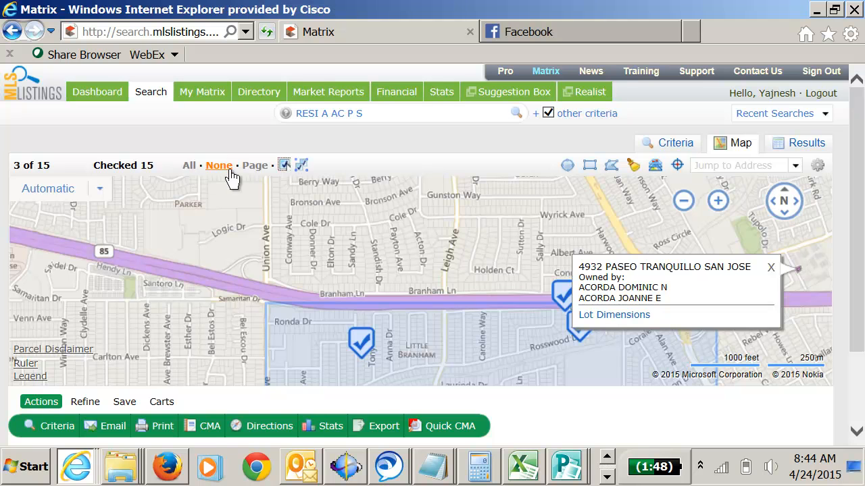
left_click(213, 167)
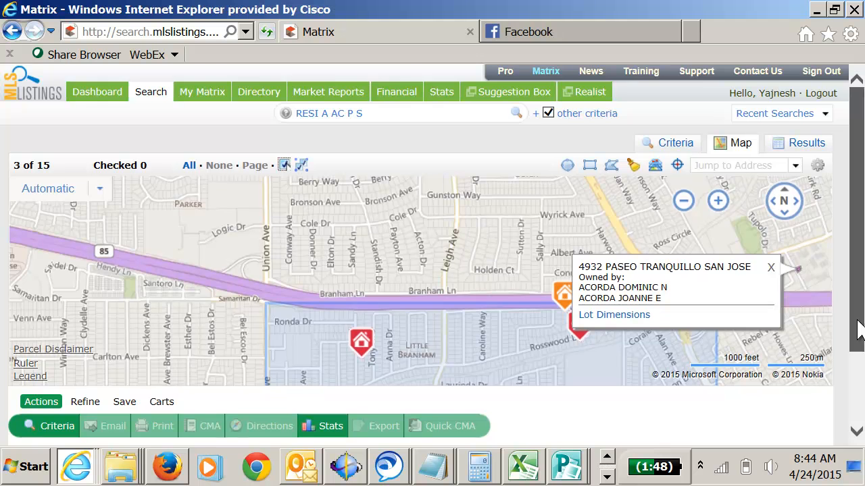
scroll(860, 334, "down", 3)
left_click_drag(464, 218, 408, 112)
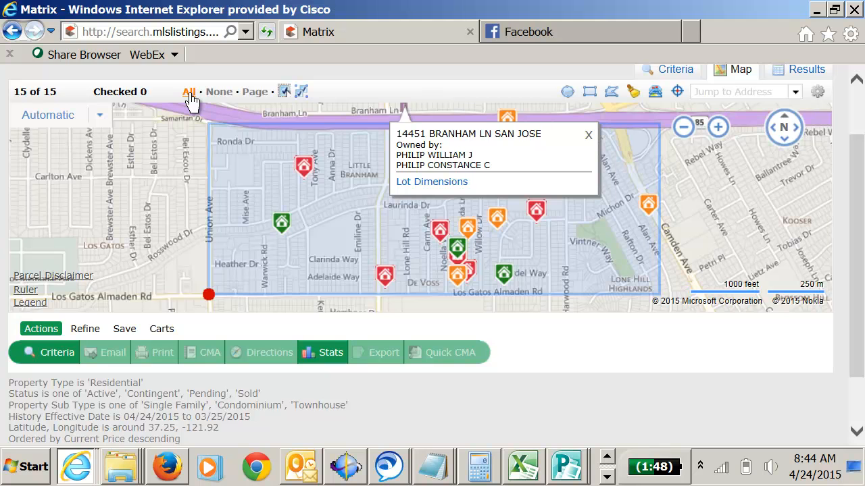
left_click(190, 92)
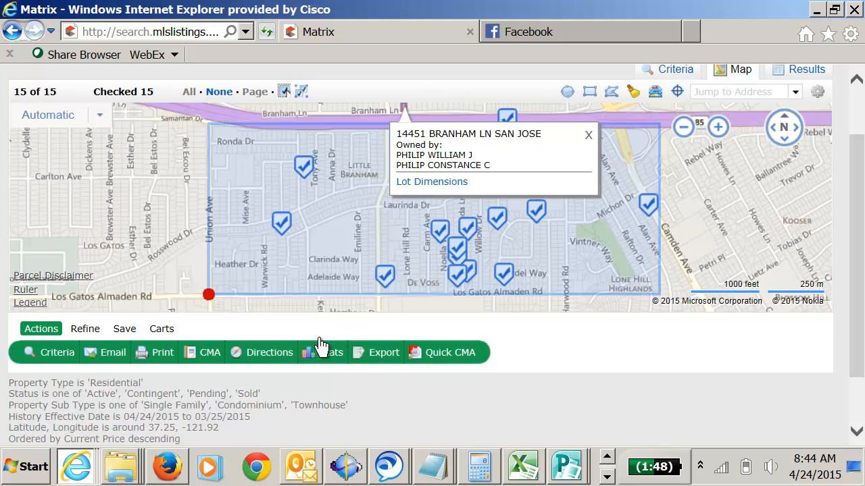
Export the checked listings in the MktActivityForFarming format and open the resulting CSV file in Excel.
left_click(383, 353)
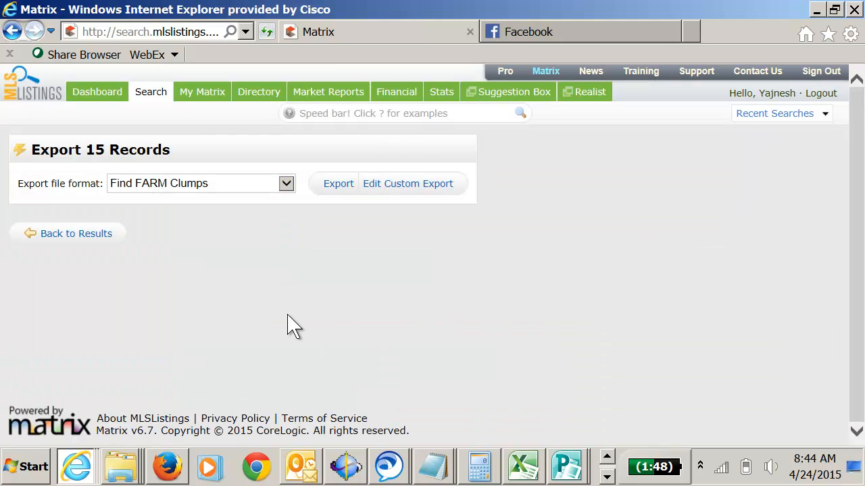
left_click(287, 185)
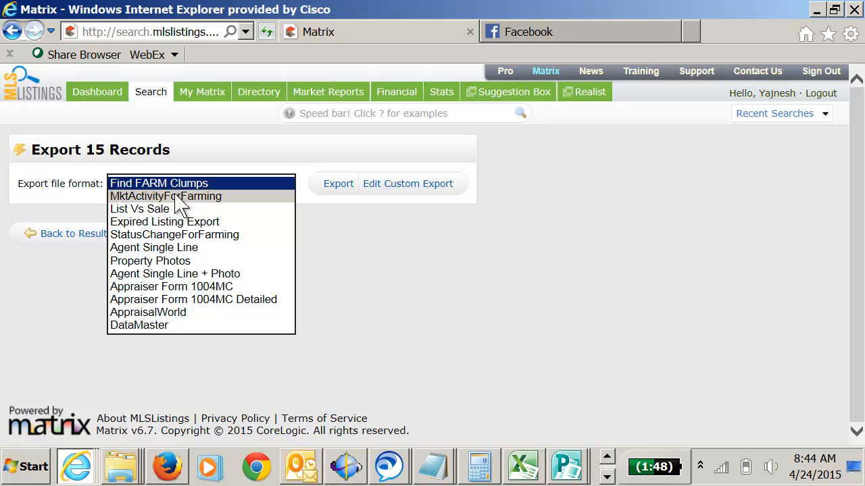
left_click(222, 196)
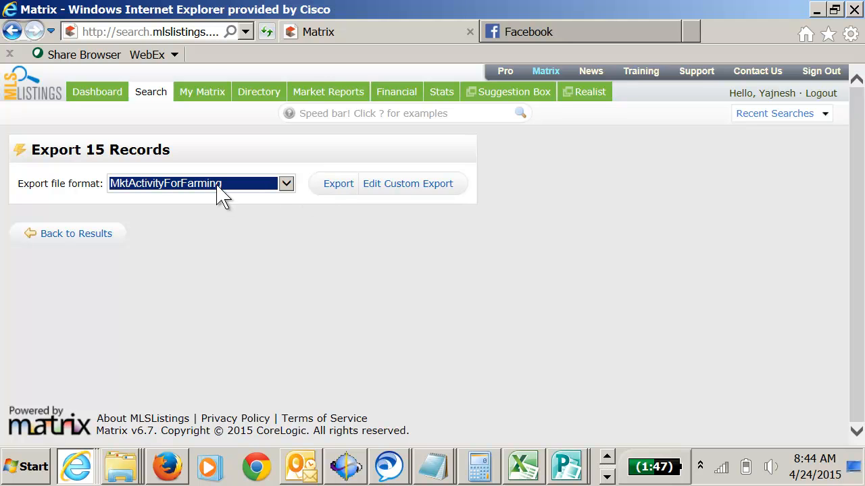
left_click(340, 191)
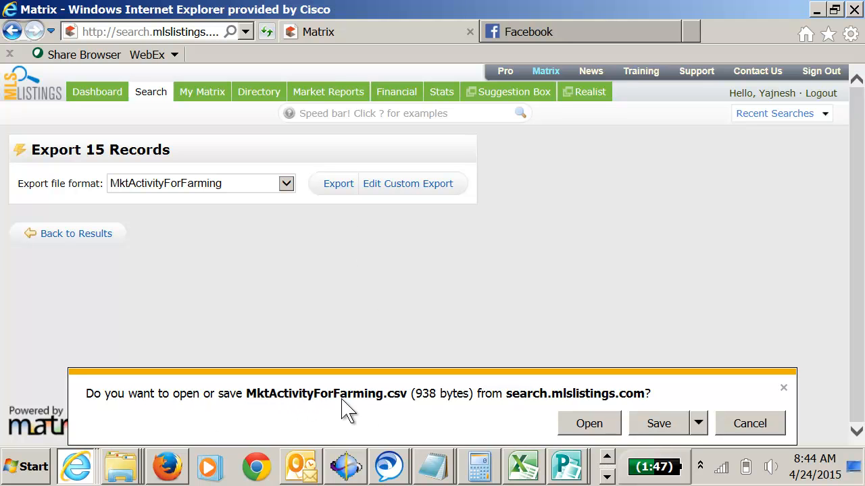
left_click(590, 426)
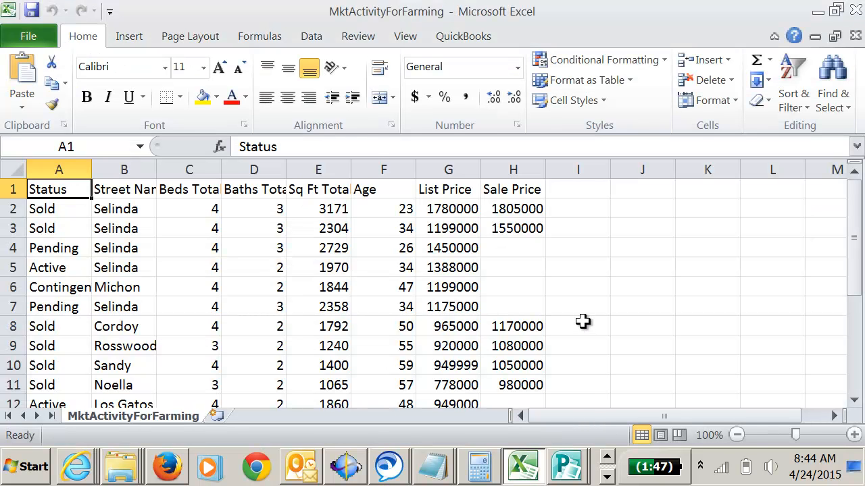
Sort the whole listing table by Status from A to Z, treating the first row as headers.
left_click(788, 435)
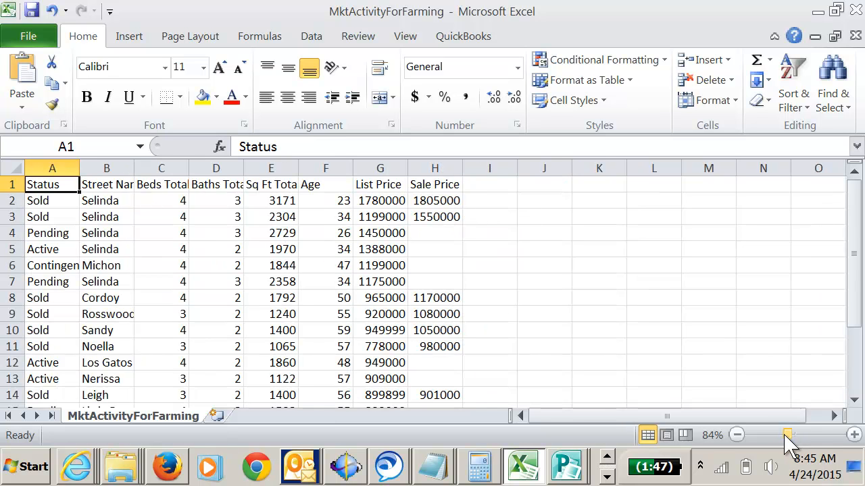
left_click(737, 435)
left_click(738, 435)
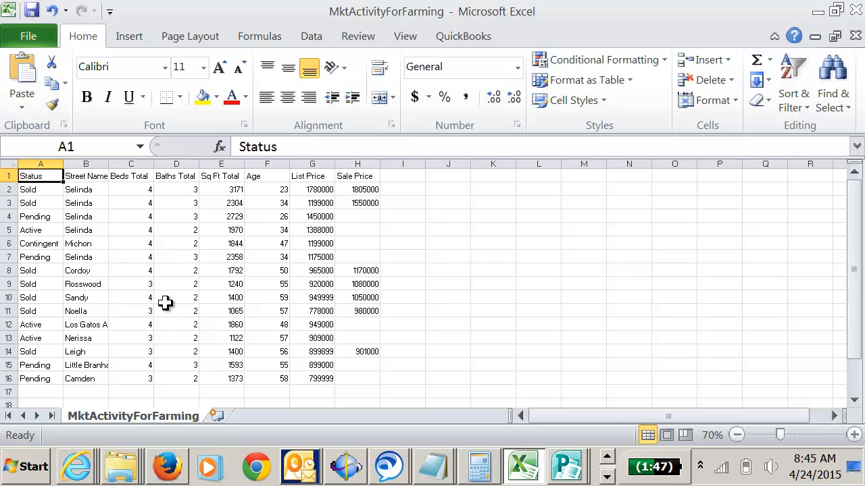
left_click(8, 164)
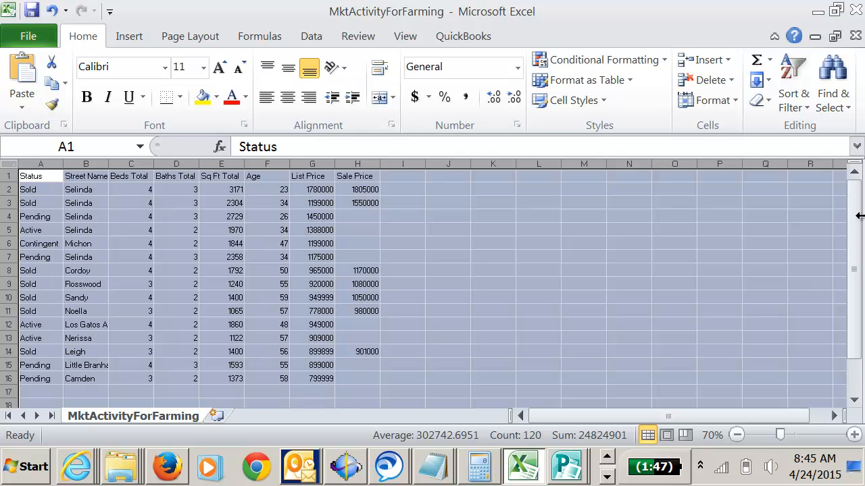
left_click(793, 100)
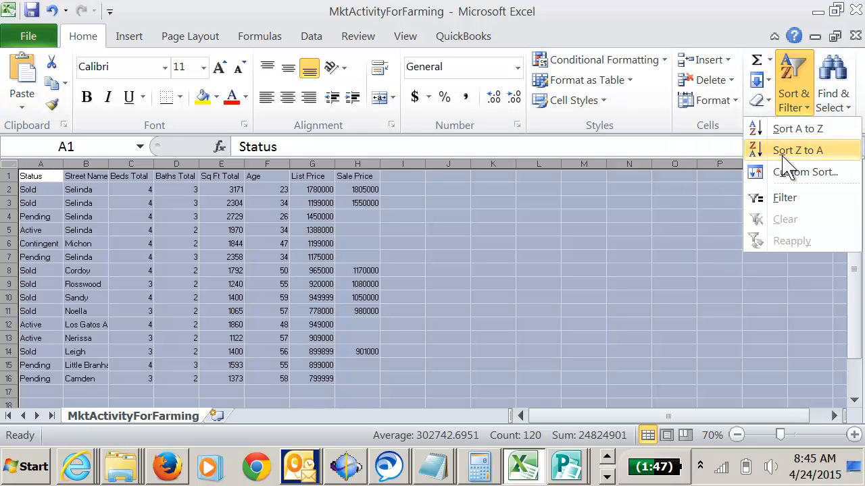
left_click(804, 173)
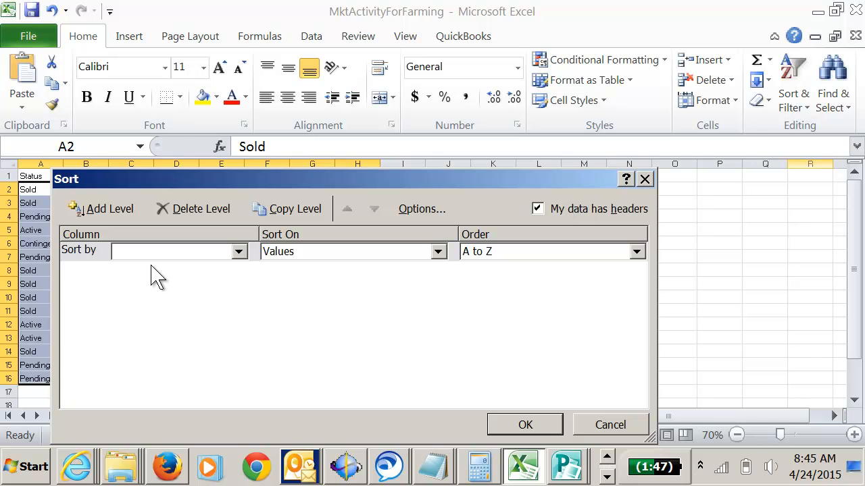
left_click(239, 252)
left_click(162, 268)
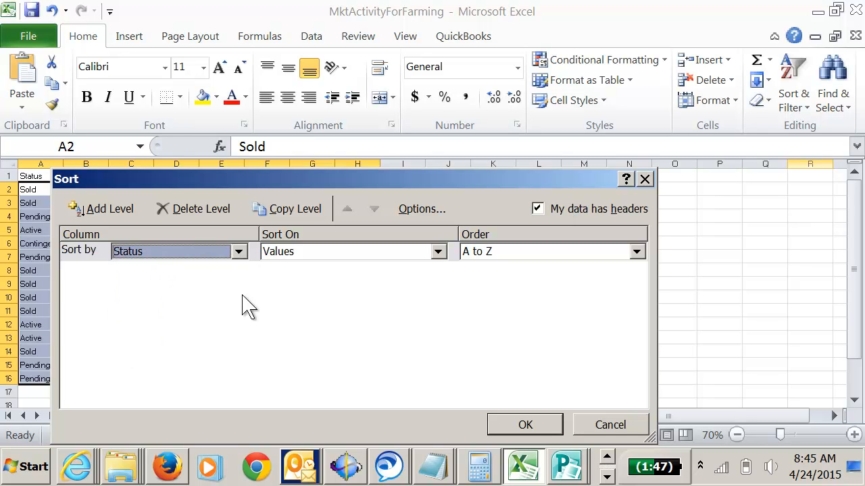
left_click(552, 427)
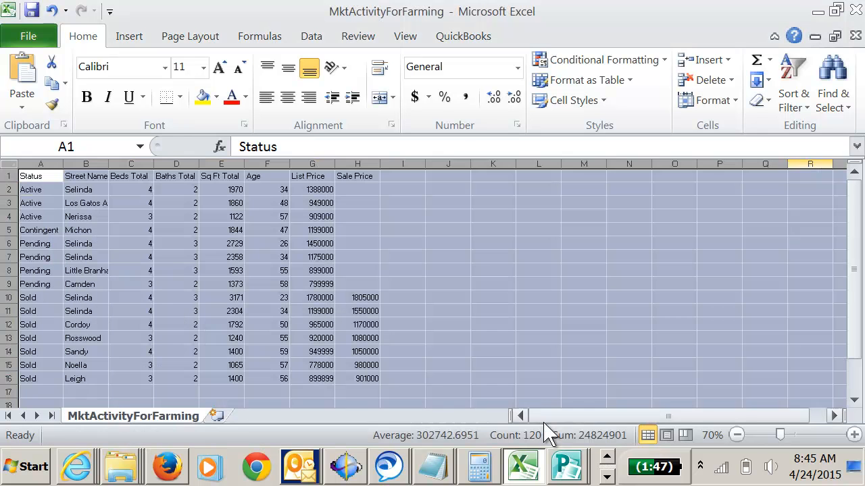
left_click(44, 189)
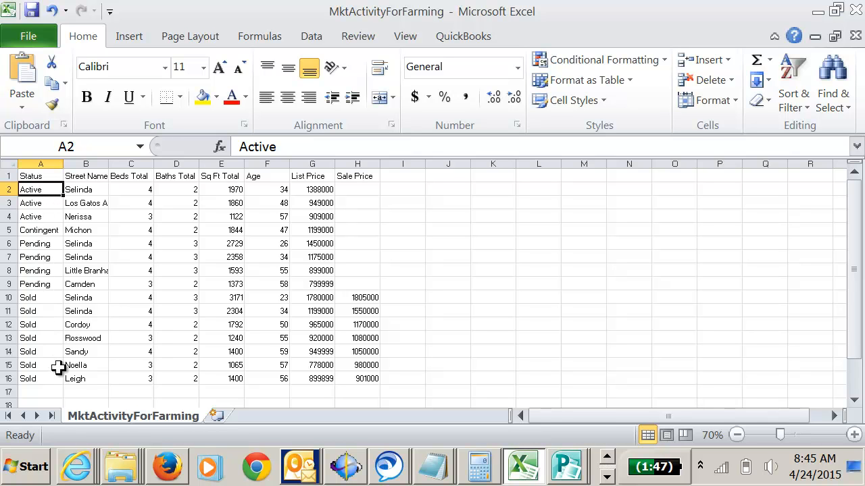
Autofit the widths of all columns to their contents.
left_click(8, 164)
double_click(63, 164)
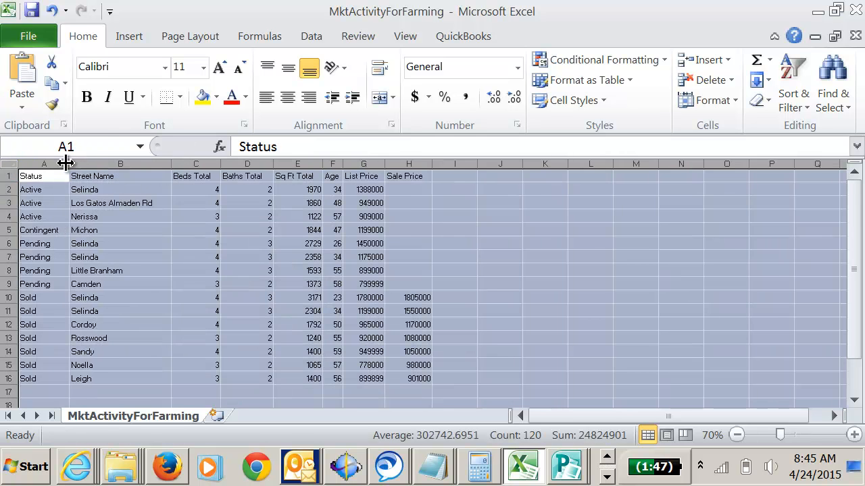
left_click(136, 269)
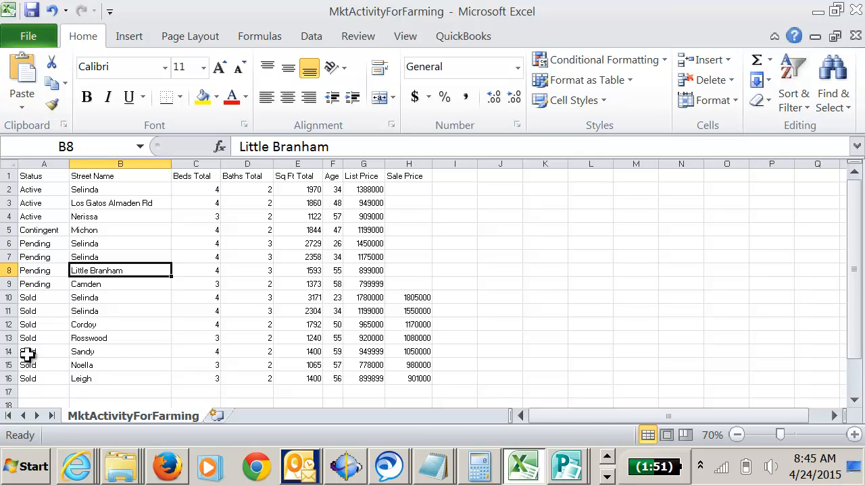
Delete the rows of the sold Noella and Leigh listings at the end of the table.
left_click(5, 338)
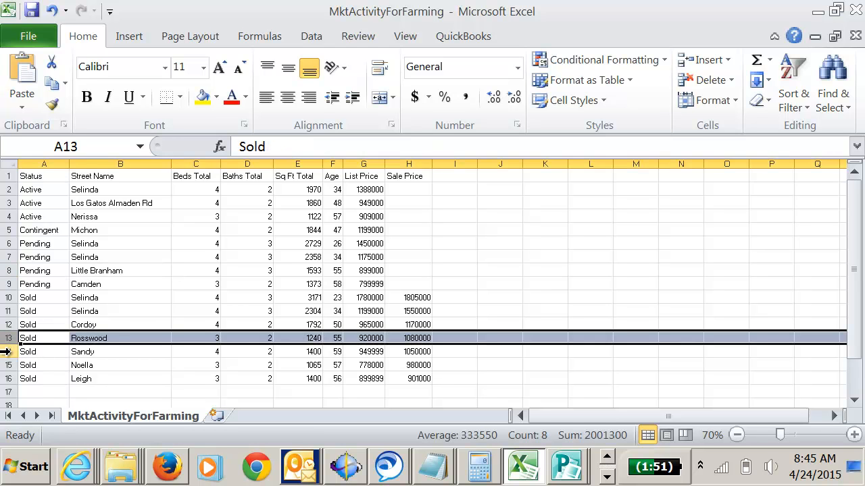
left_click(6, 351)
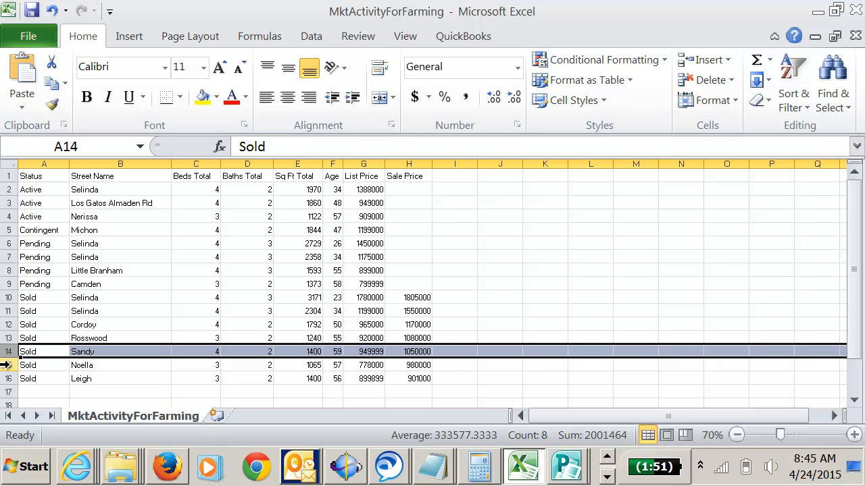
left_click_drag(6, 365, 9, 376)
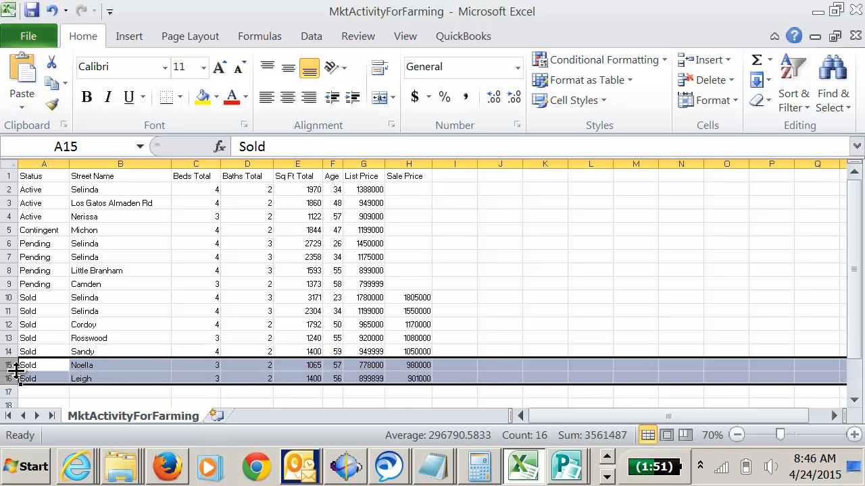
right_click(9, 373)
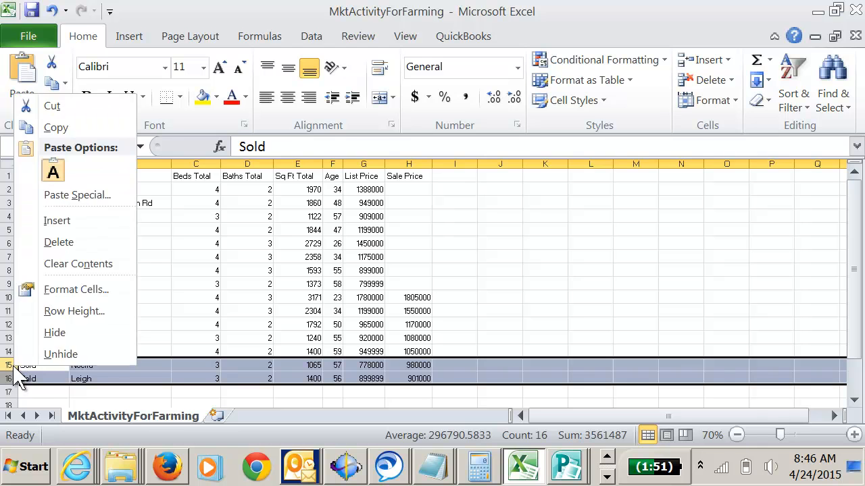
left_click(70, 242)
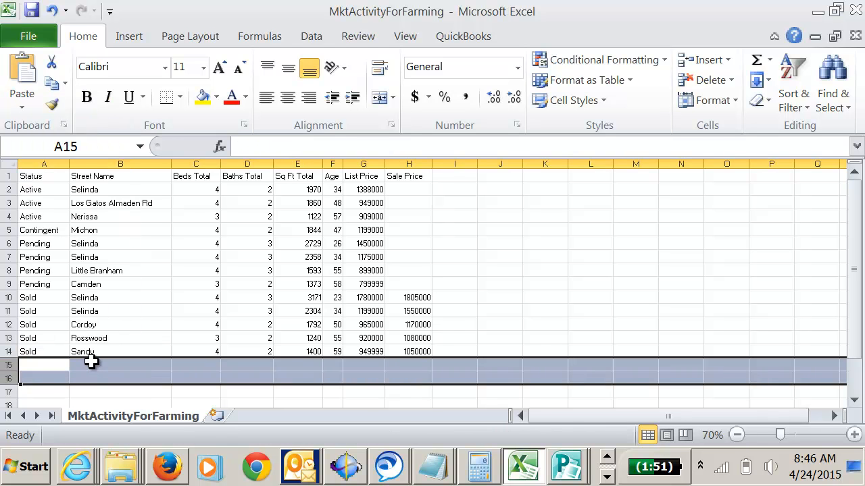
left_click(33, 350)
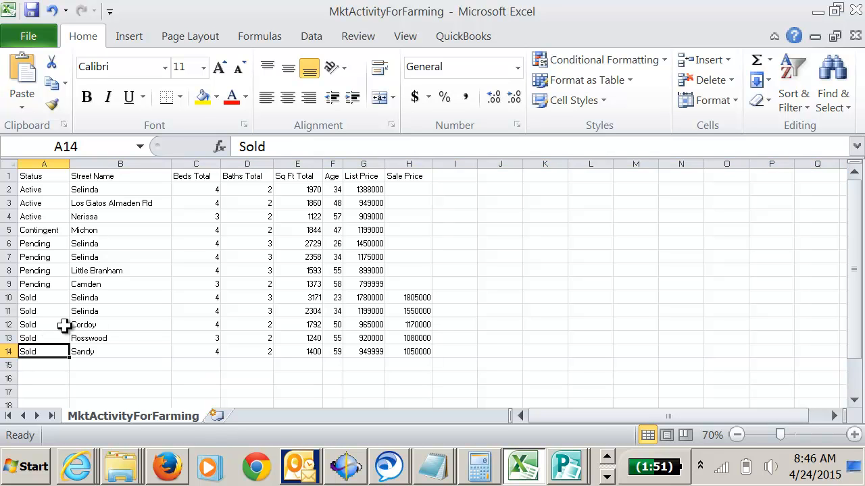
Delete the two rows of the pending Selinda listings.
right_click(8, 244)
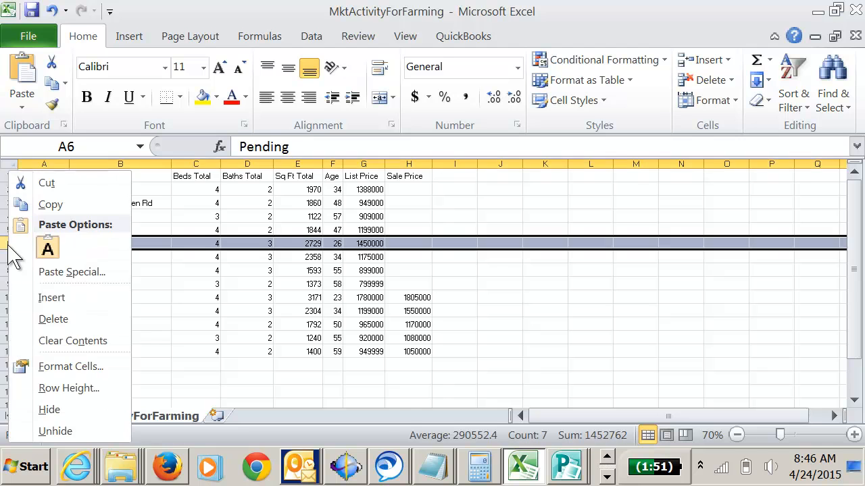
left_click(68, 319)
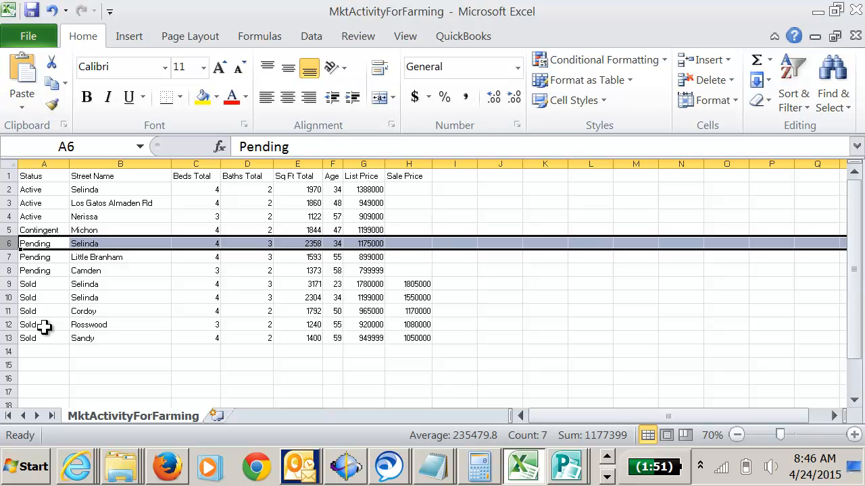
right_click(7, 244)
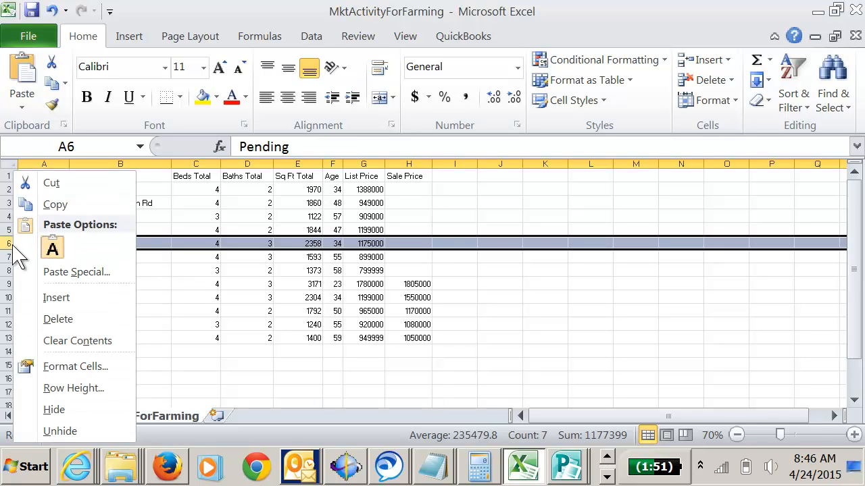
left_click(95, 320)
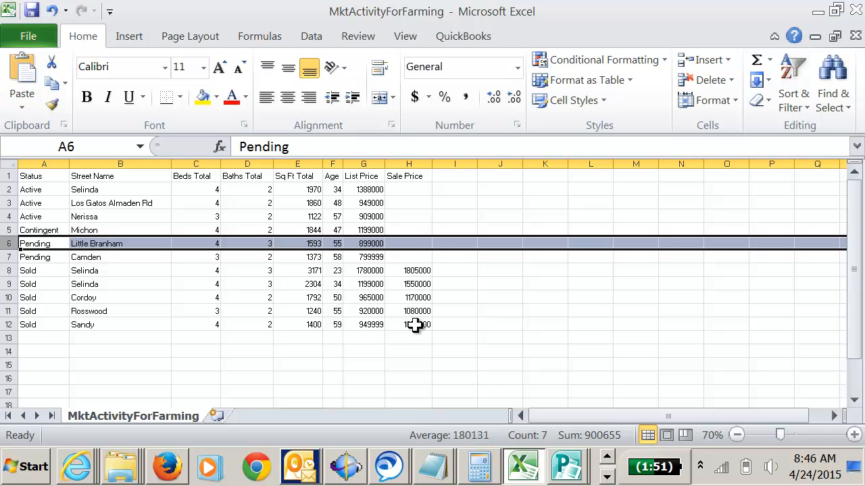
left_click(160, 321)
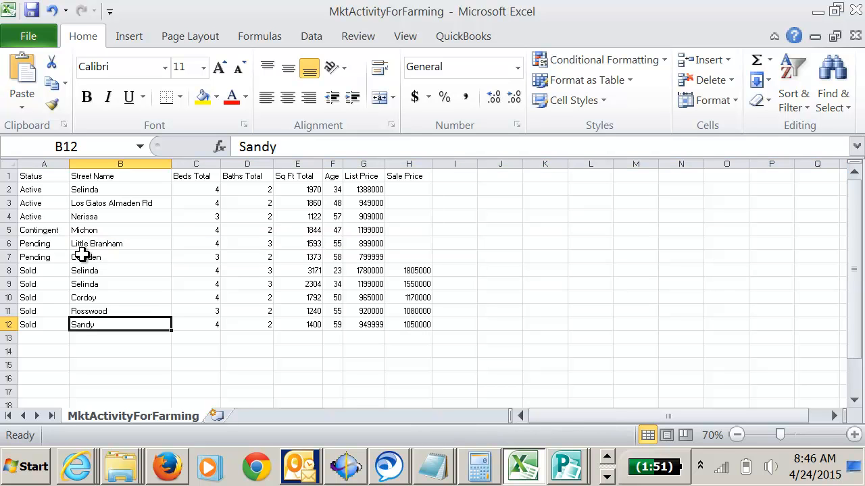
left_click_drag(30, 176, 399, 331)
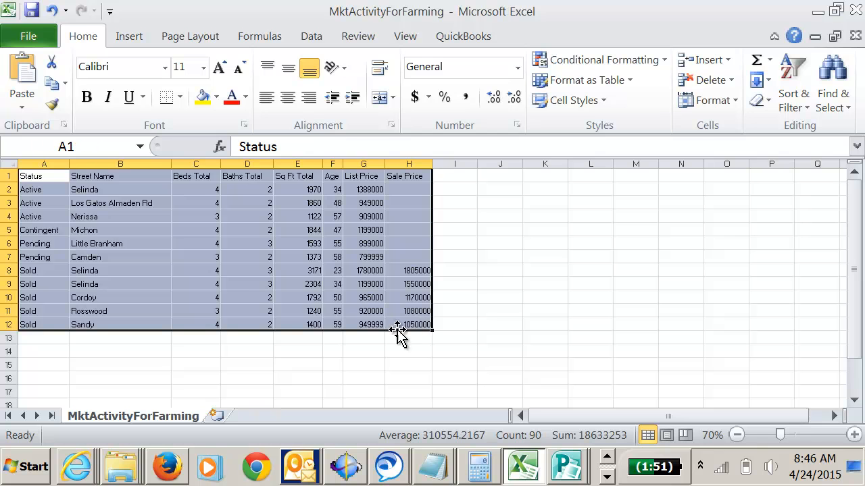
left_click(42, 177)
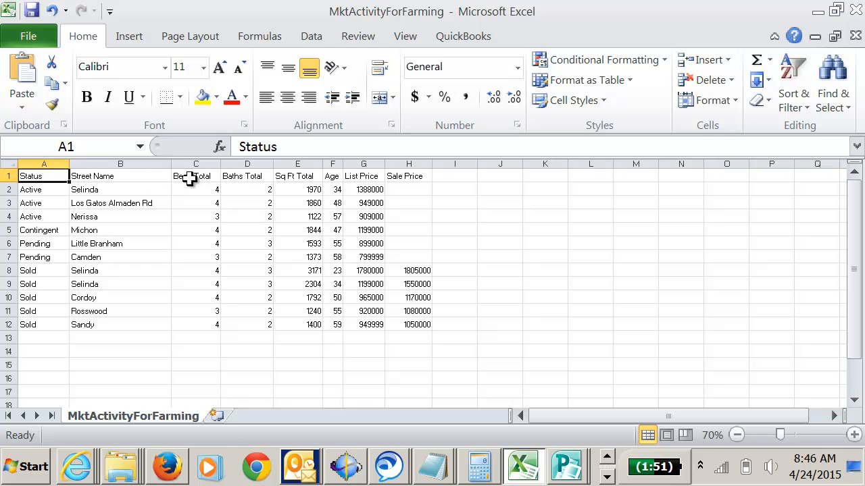
Shorten the column headers in C1, D1 and E1 to Beds, Baths and Sq Ft by removing the word Total.
left_click(194, 176)
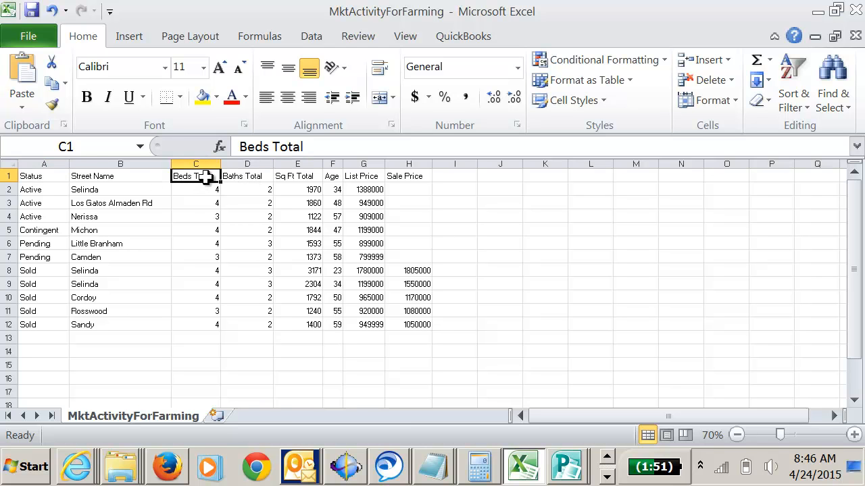
double_click(205, 177)
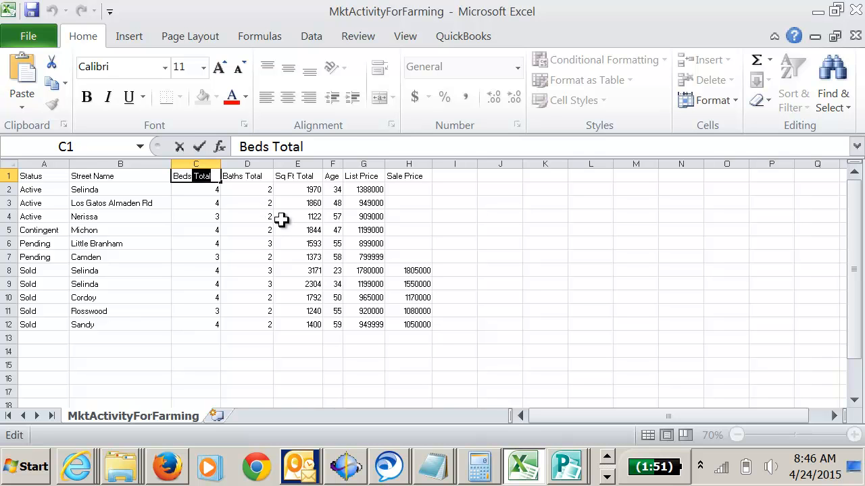
key("BackSpace")
key("Tab")
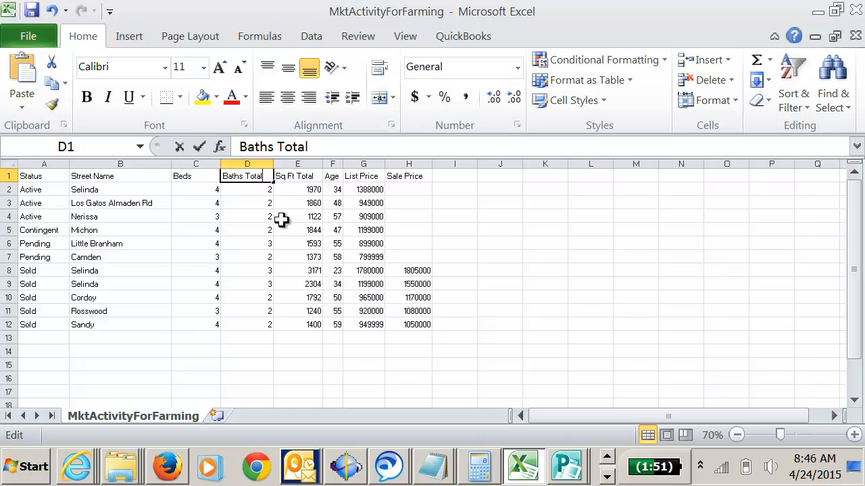
key("F2")
key("ctrl+shift+Left")
key("BackSpace")
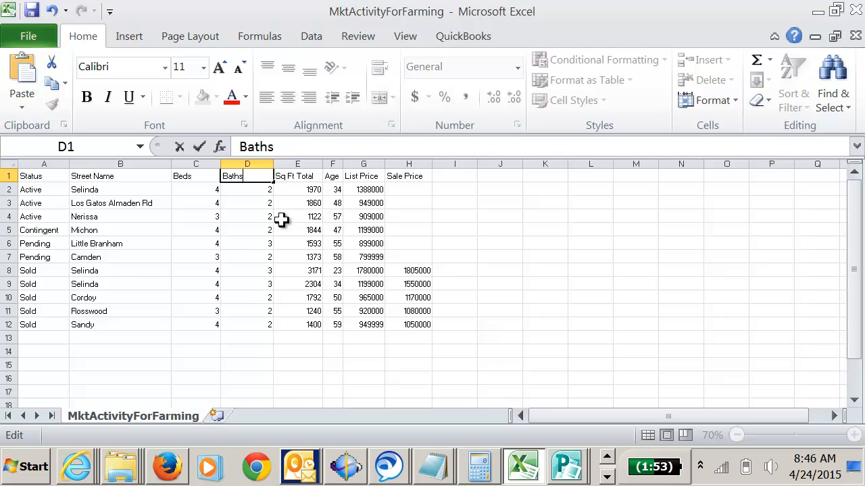
key("Tab")
key("F2")
key("ctrl+shift+Left")
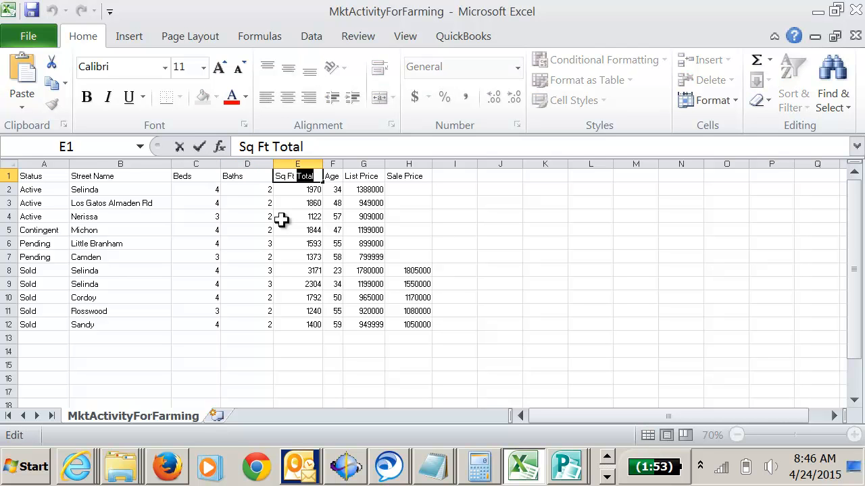
key("BackSpace")
key("Return")
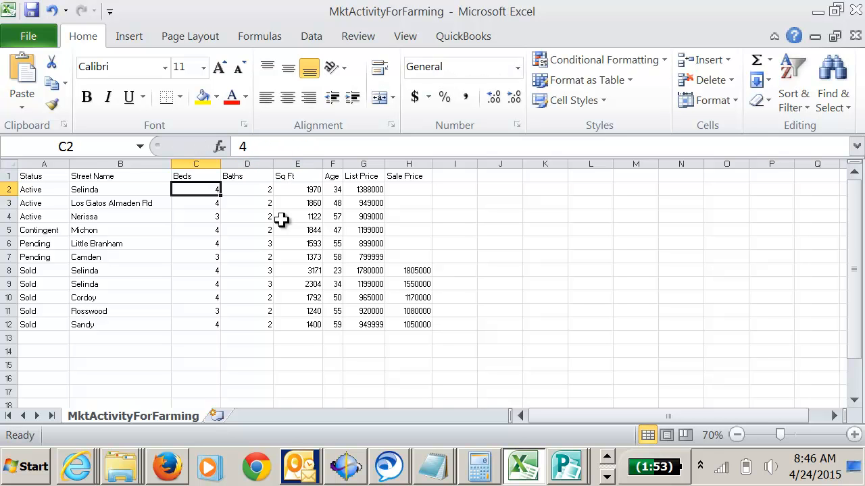
Autofit every column of the sheet to the shortened headers.
left_click(7, 164)
double_click(69, 165)
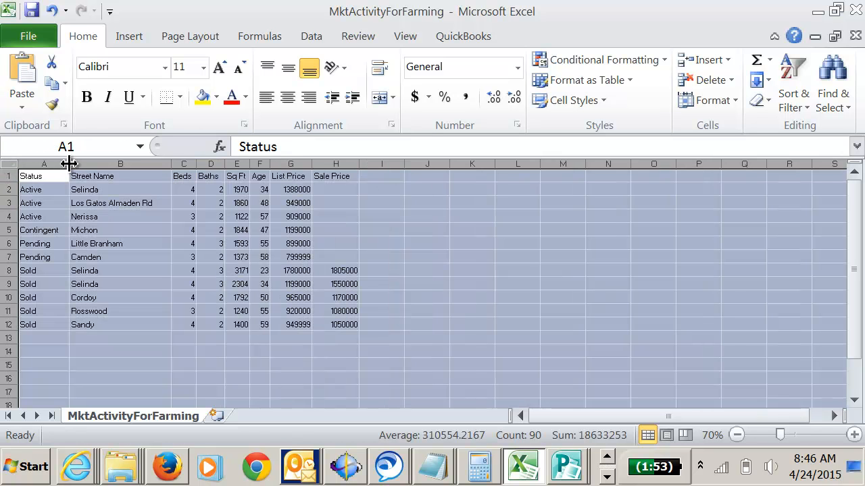
left_click(215, 228)
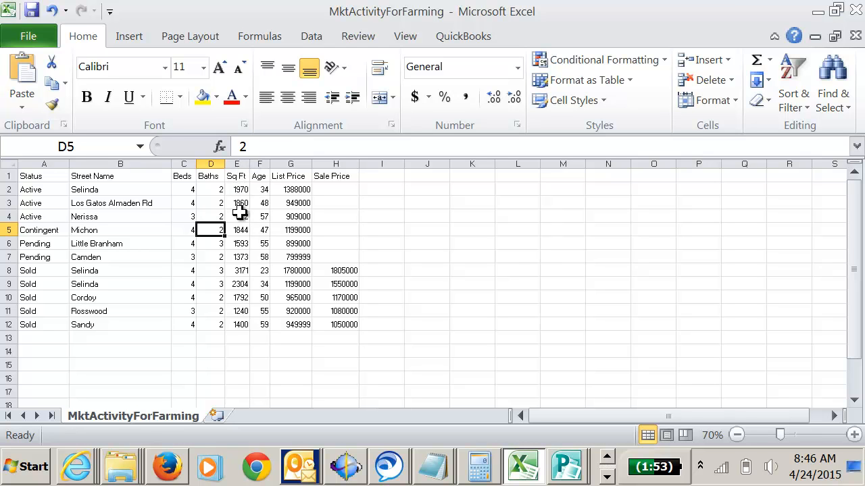
Format the Sq Ft column with thousands separators and no decimals, and autofit its width.
left_click(238, 163)
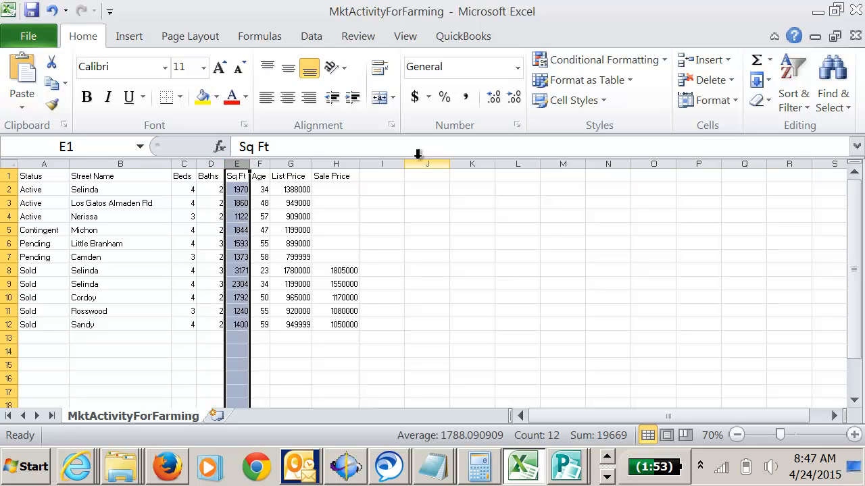
left_click(466, 99)
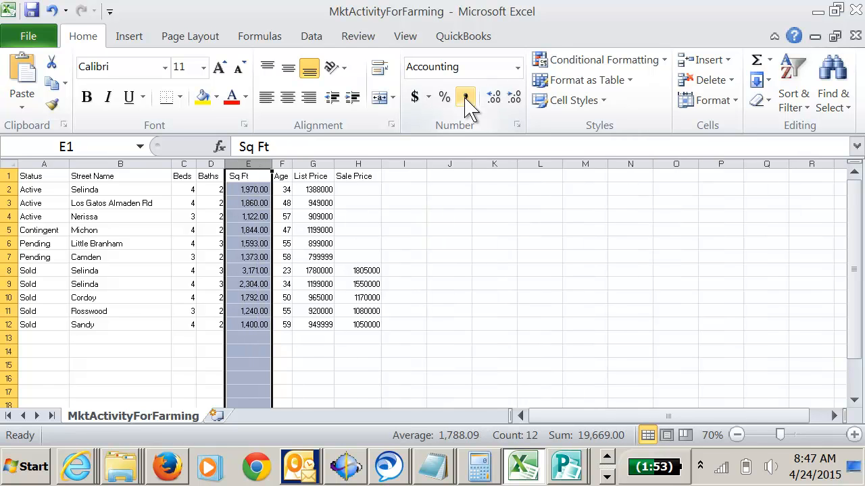
left_click(513, 99)
left_click(513, 99)
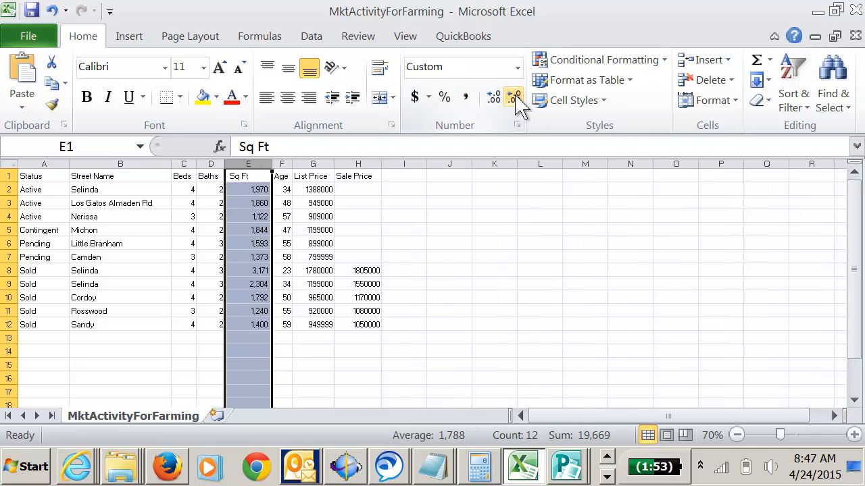
double_click(273, 164)
Format the List Price and Sale Price columns as dollar accounting values without decimals, and autofit both columns.
left_click_drag(305, 162, 333, 162)
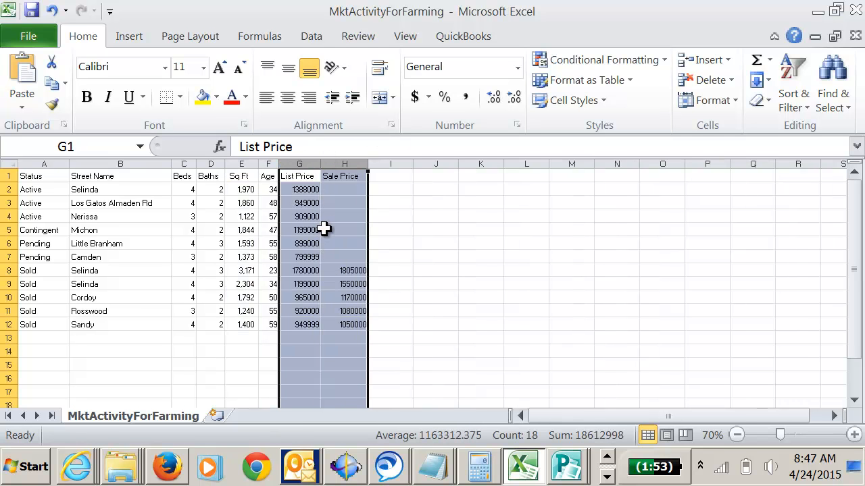
left_click(415, 98)
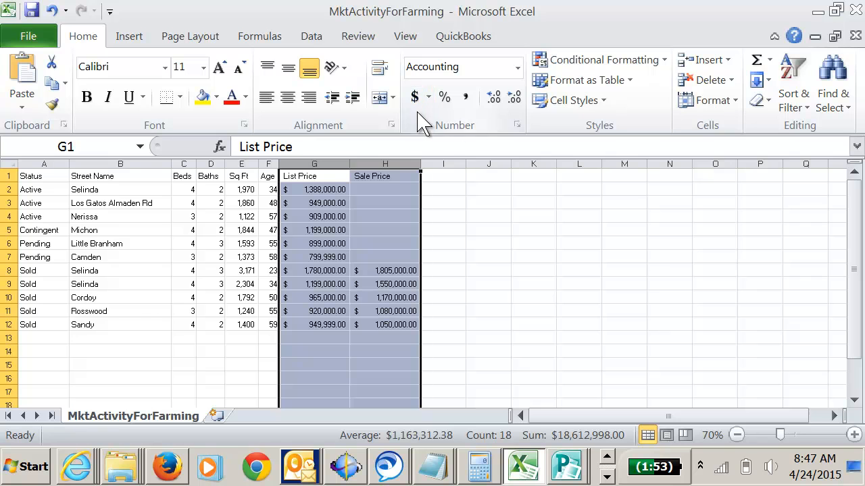
left_click(515, 98)
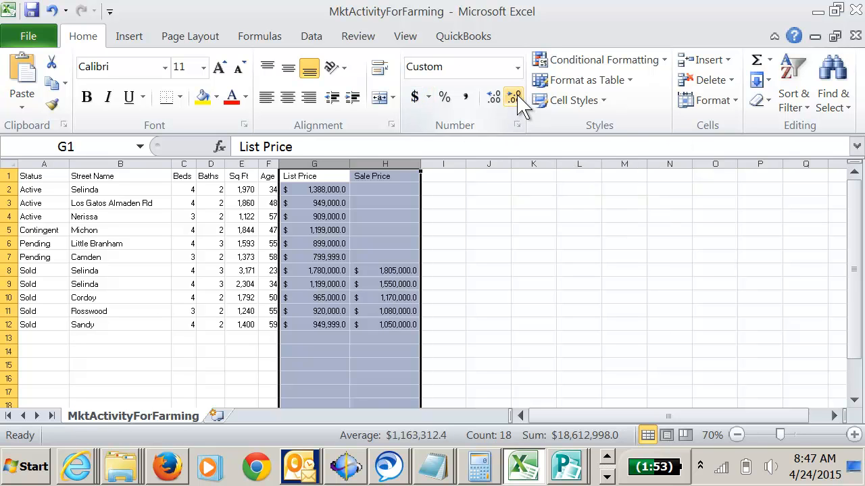
left_click(515, 99)
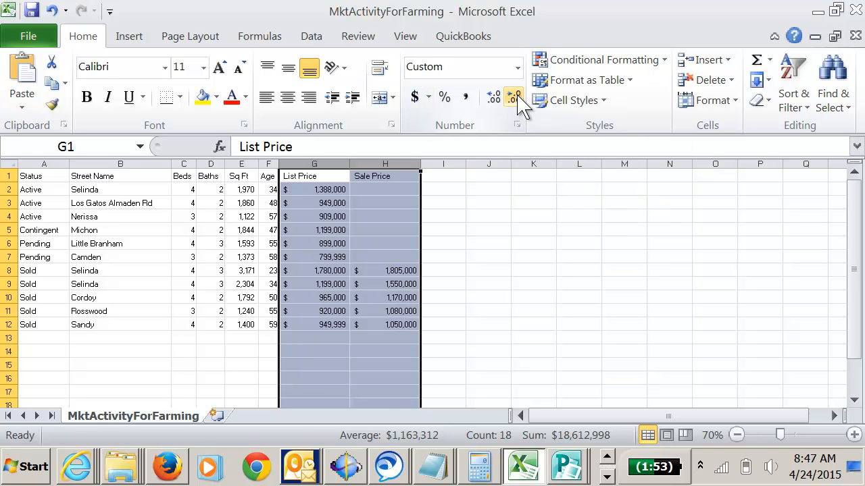
double_click(349, 164)
left_click(322, 230)
Make the header row A1:H1 bold and autofit all columns to the bold text.
left_click_drag(32, 175, 338, 175)
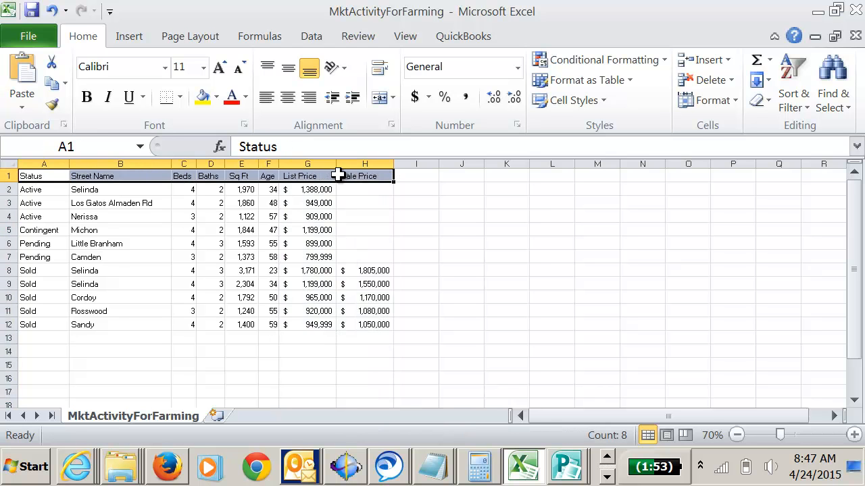
key("ctrl+b")
left_click(331, 286)
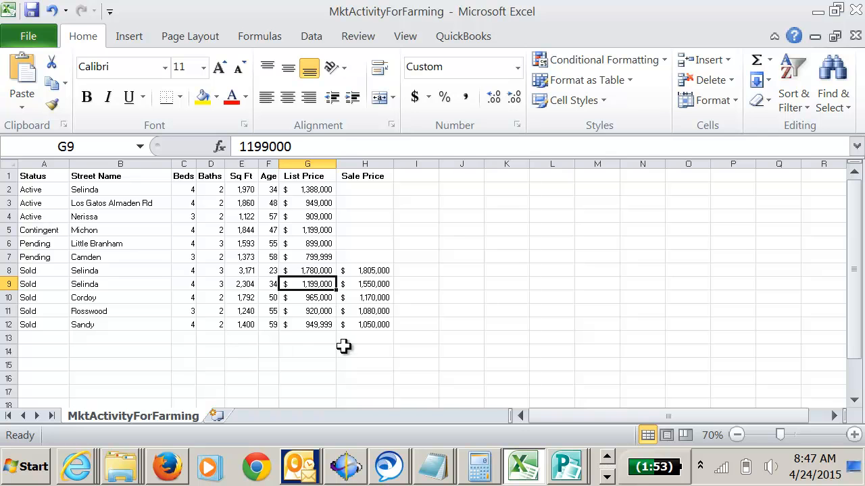
left_click(7, 164)
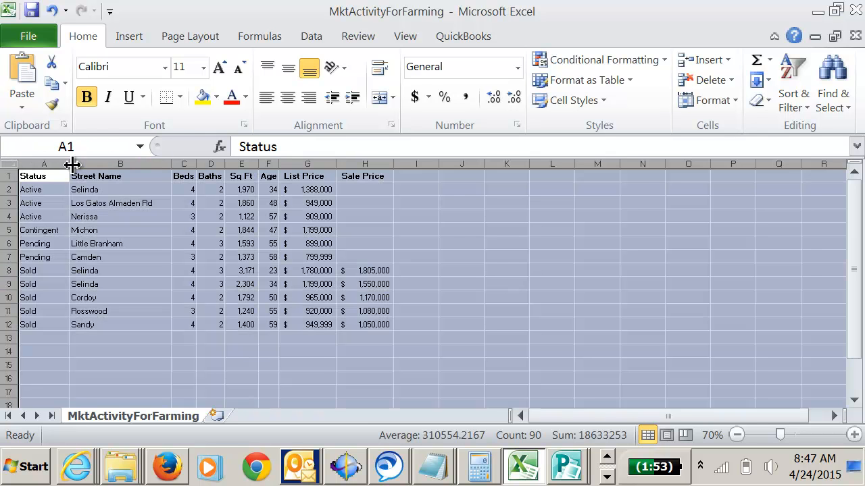
double_click(72, 165)
left_click(251, 245)
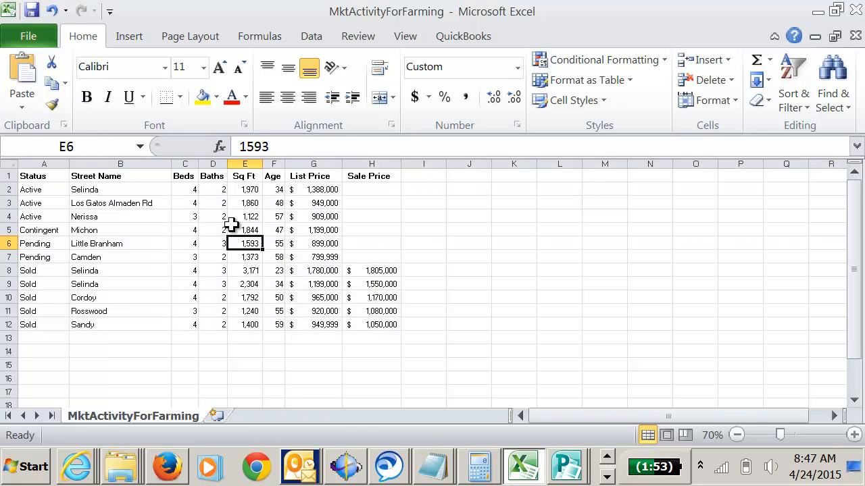
Center the contents of columns C through H, from Beds to Sale Price.
left_click_drag(189, 162, 347, 162)
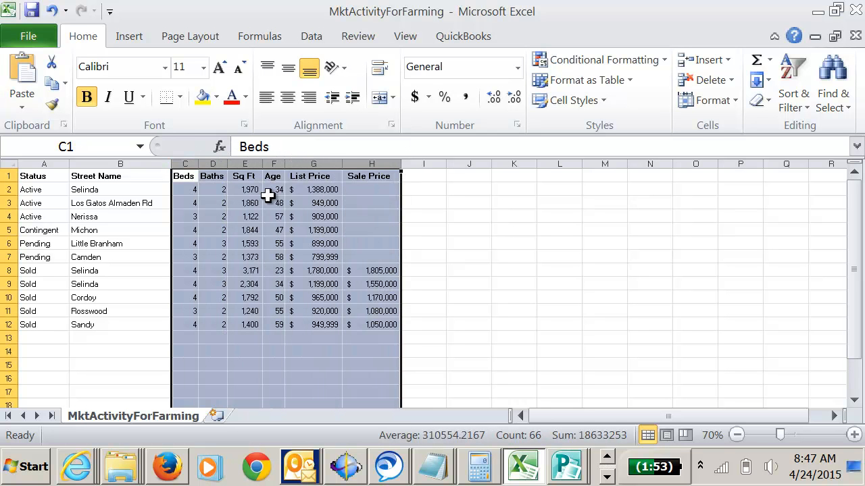
left_click(288, 99)
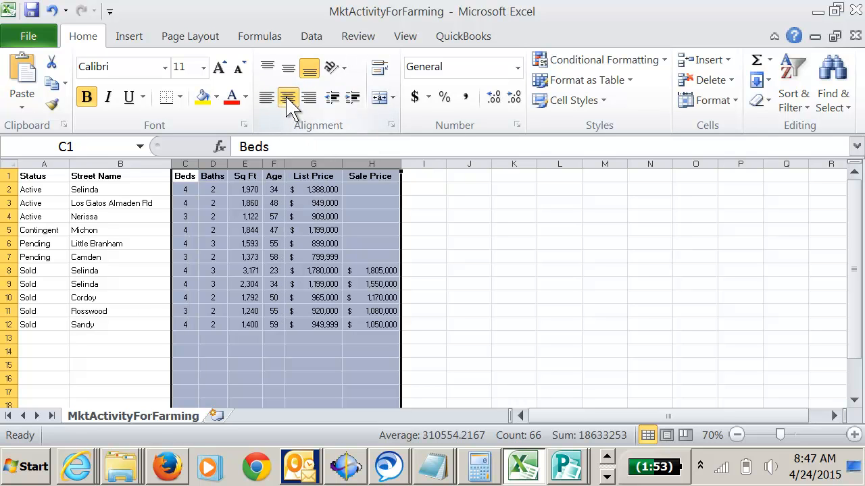
left_click(295, 240)
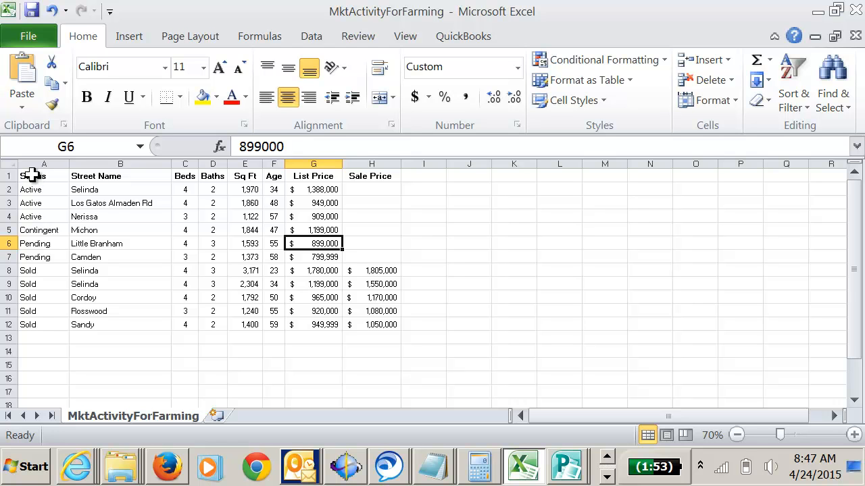
Select the whole formatted listing table, A1:H12.
left_click_drag(32, 176, 387, 321)
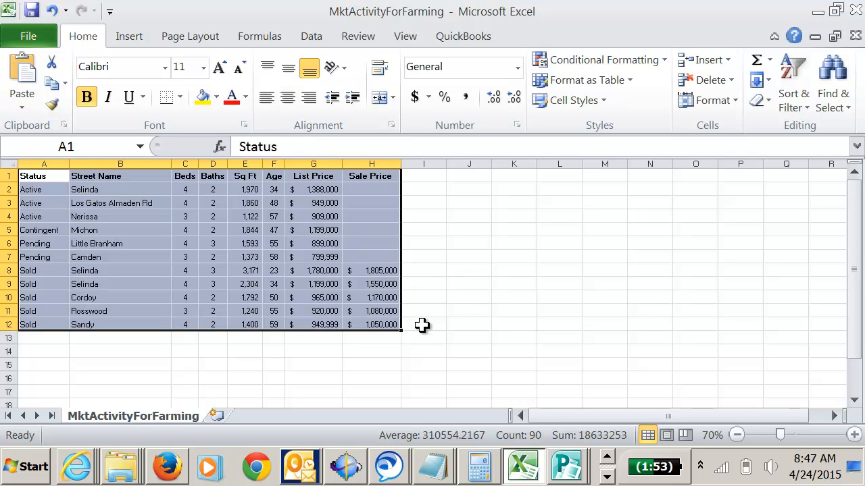
left_click(607, 477)
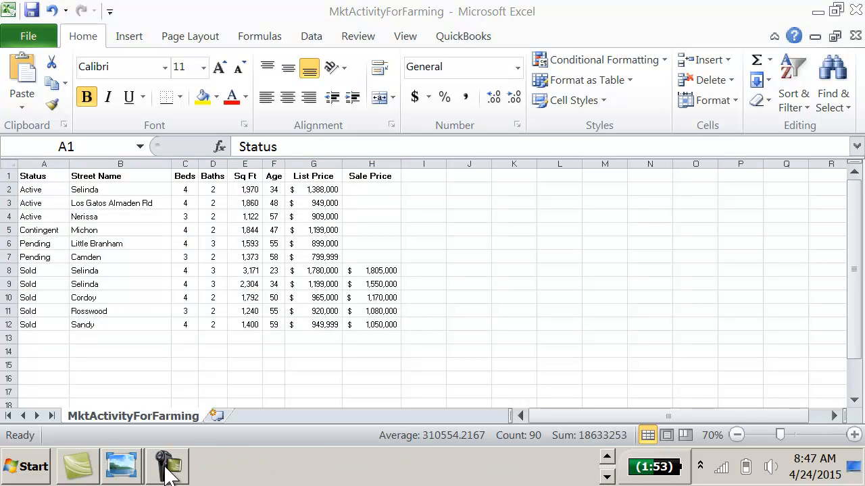